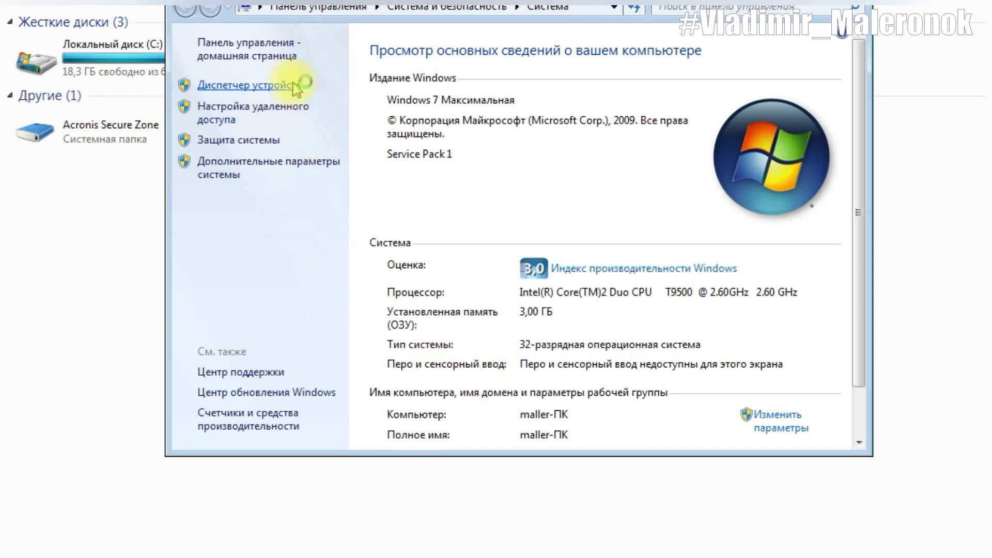
- Open Device Manager and check the CH341A device in the Interface category
{"action": "left_click", "coordinate": [295, 86]}
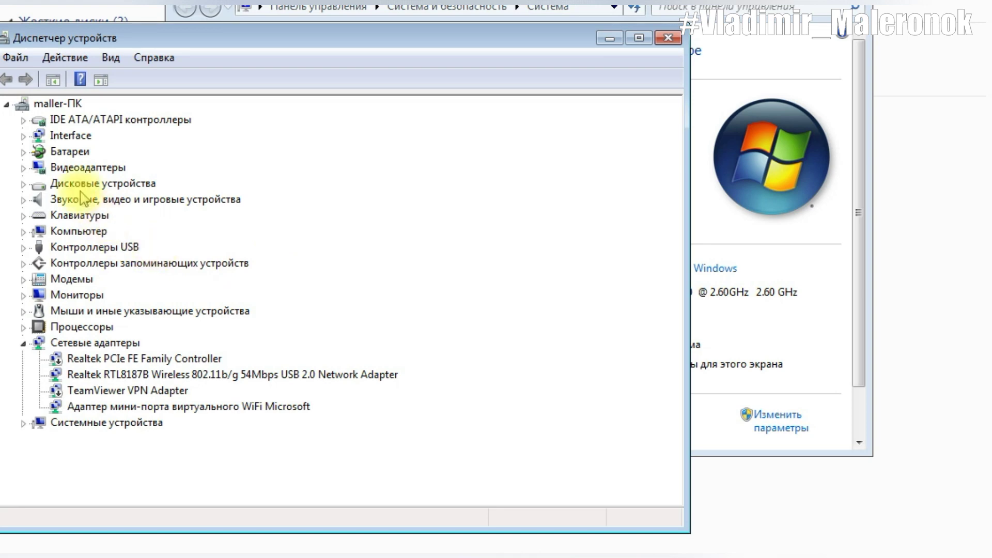
{"action": "left_click", "coordinate": [23, 137]}
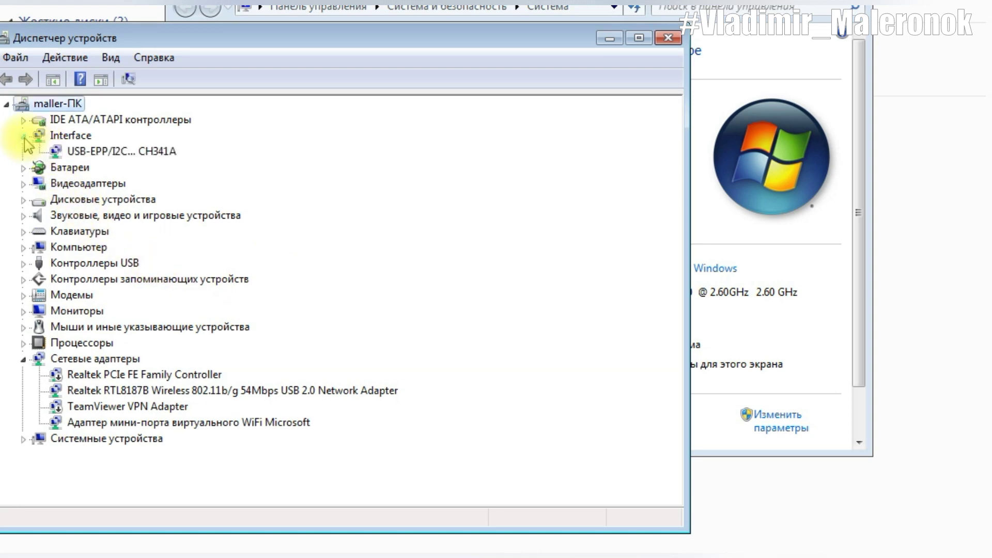
{"action": "left_click", "coordinate": [110, 152]}
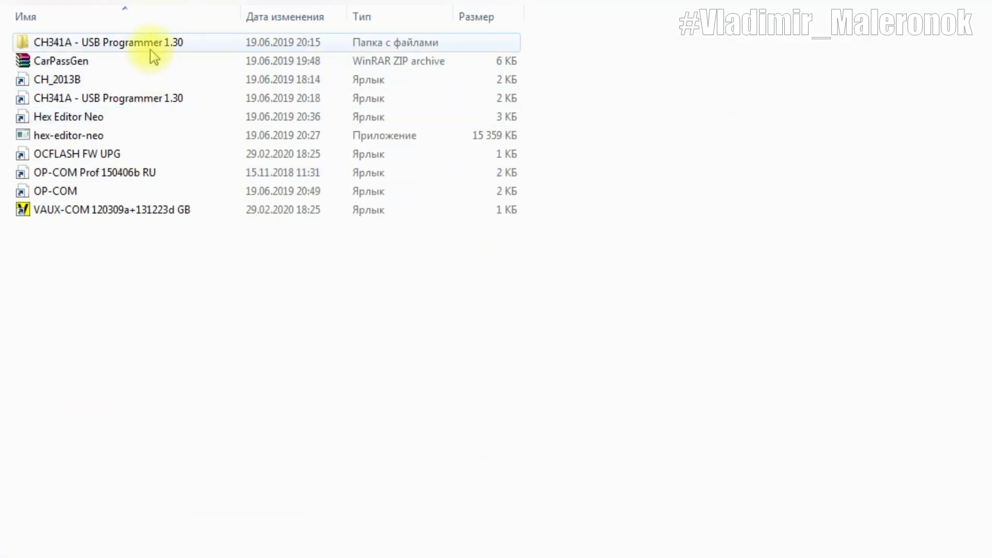
- Open the nested CH341A - USB Programmer 1.30 folders and start the CH341A - USB Programmer 1.30 installer
{"action": "double_click", "coordinate": [151, 43]}
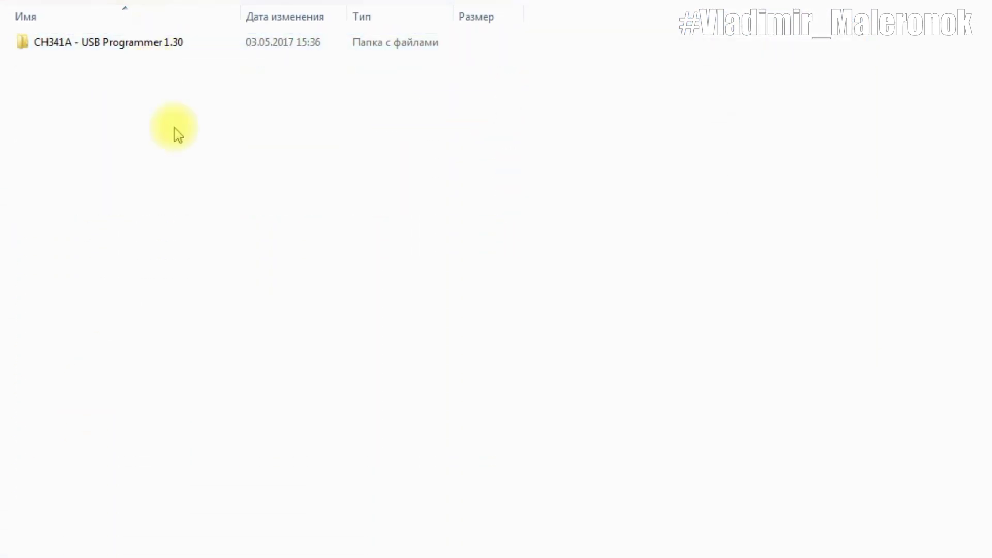
{"action": "double_click", "coordinate": [162, 47]}
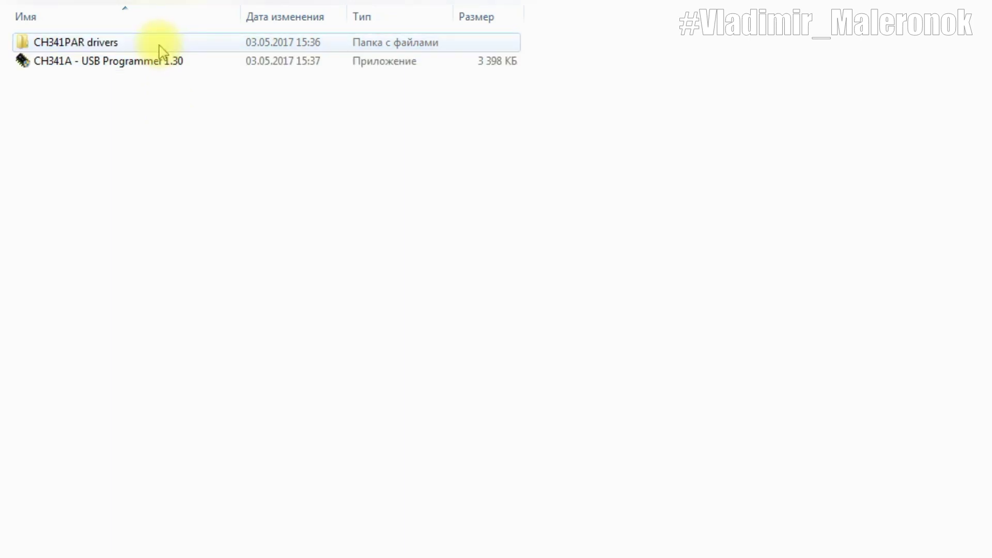
{"action": "left_click", "coordinate": [106, 45]}
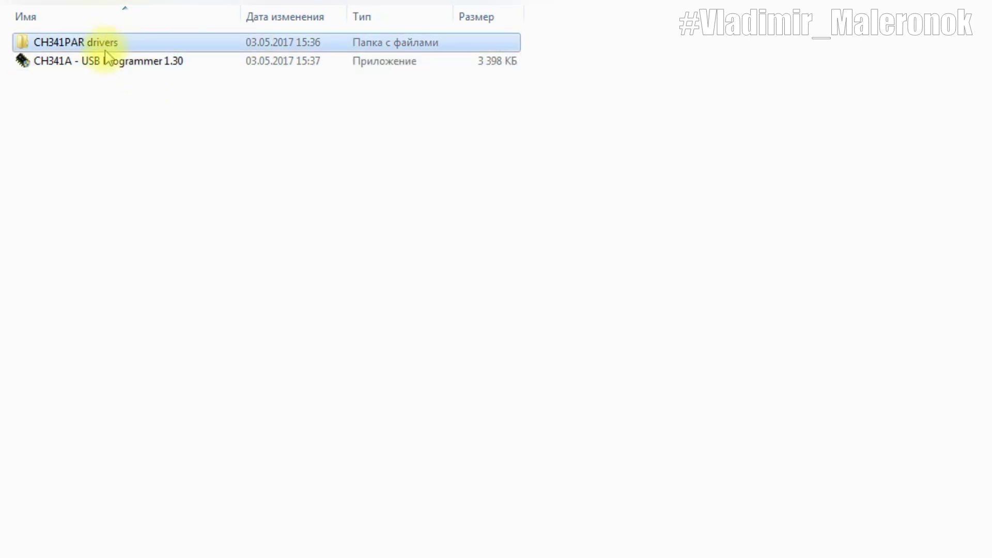
{"action": "left_click", "coordinate": [104, 67]}
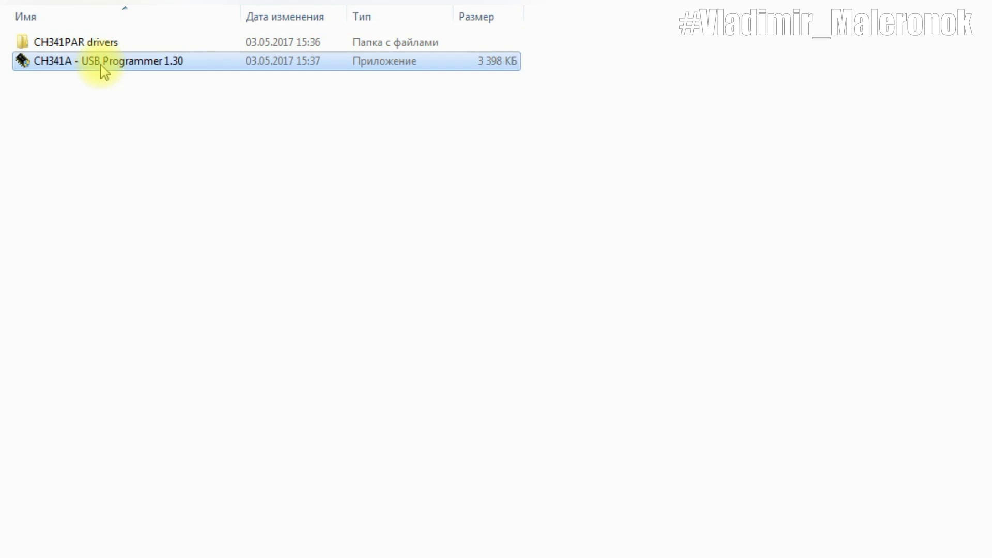
{"action": "double_click", "coordinate": [103, 67]}
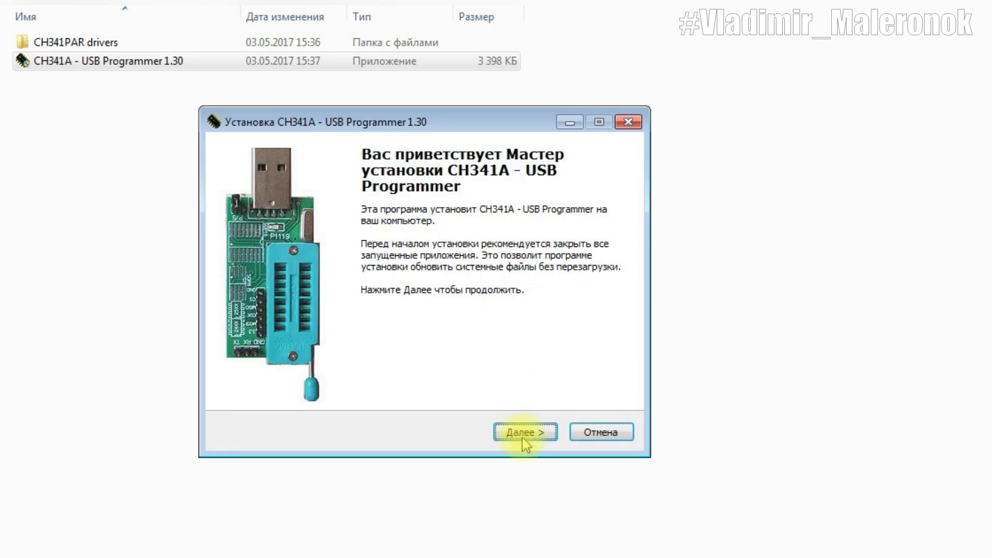
- Install CH341A - USB Programmer into C:\SkyGz\CH341A - USB Programmer with a desktop shortcut, allowing the file change in 360 Total Security
{"action": "left_click", "coordinate": [525, 437]}
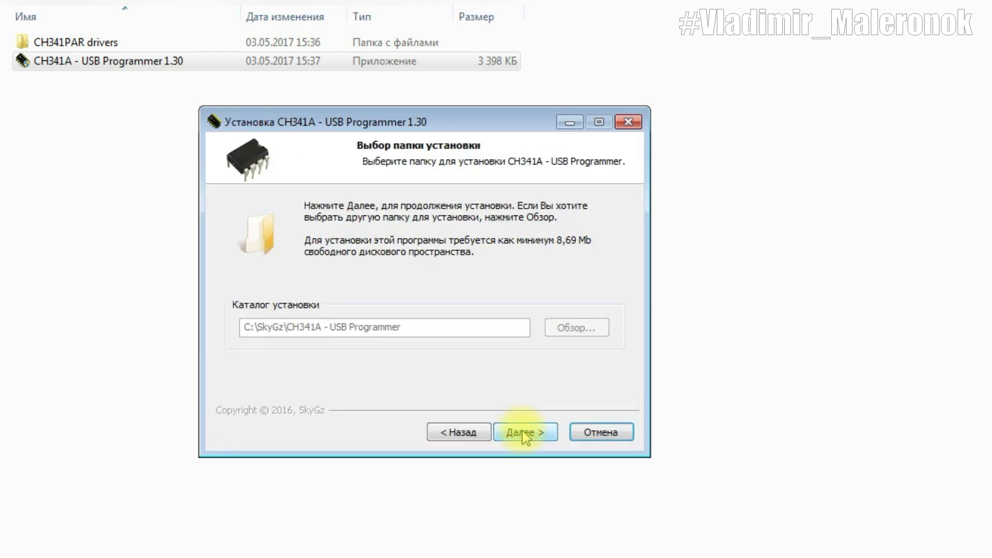
{"action": "left_click", "coordinate": [525, 437]}
{"action": "left_click", "coordinate": [525, 437]}
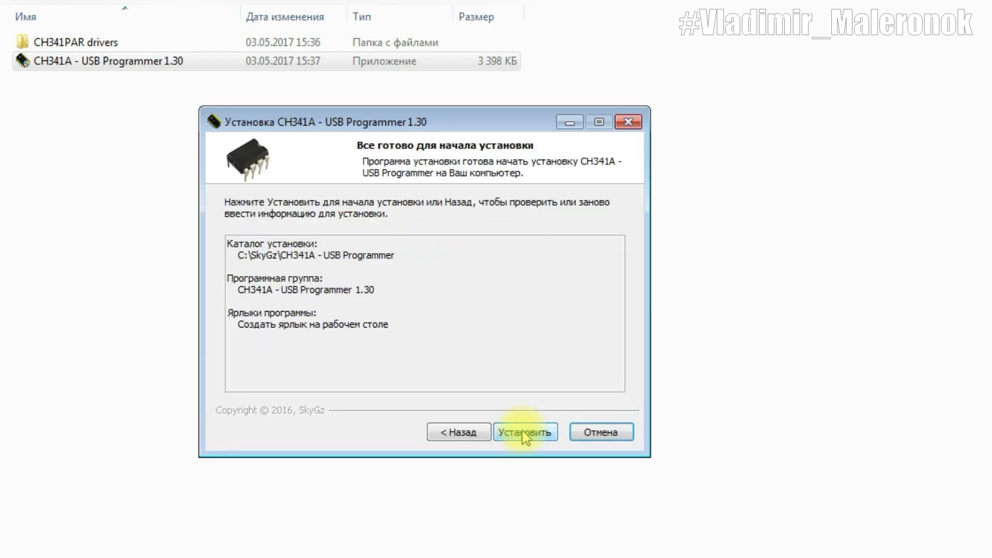
{"action": "left_click", "coordinate": [525, 437]}
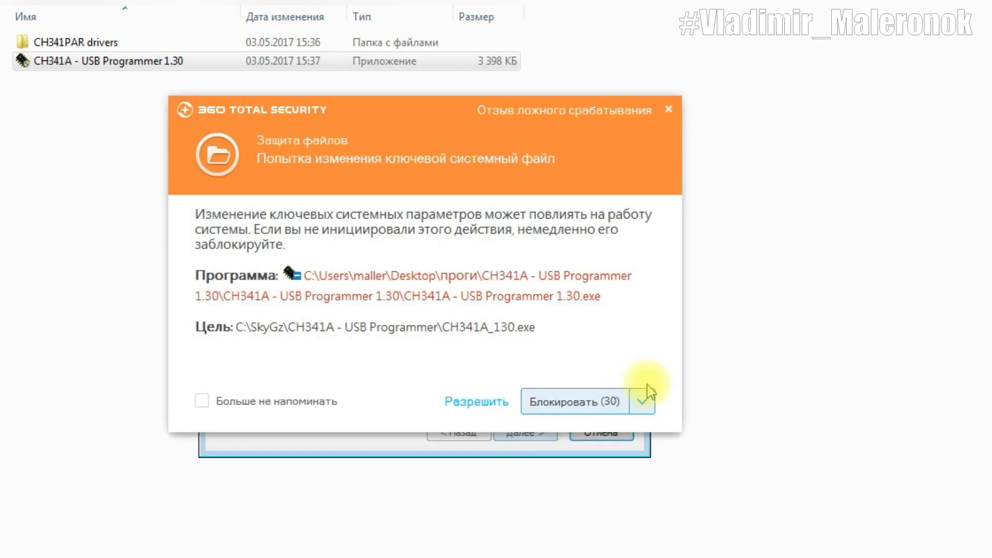
{"action": "left_click", "coordinate": [483, 406]}
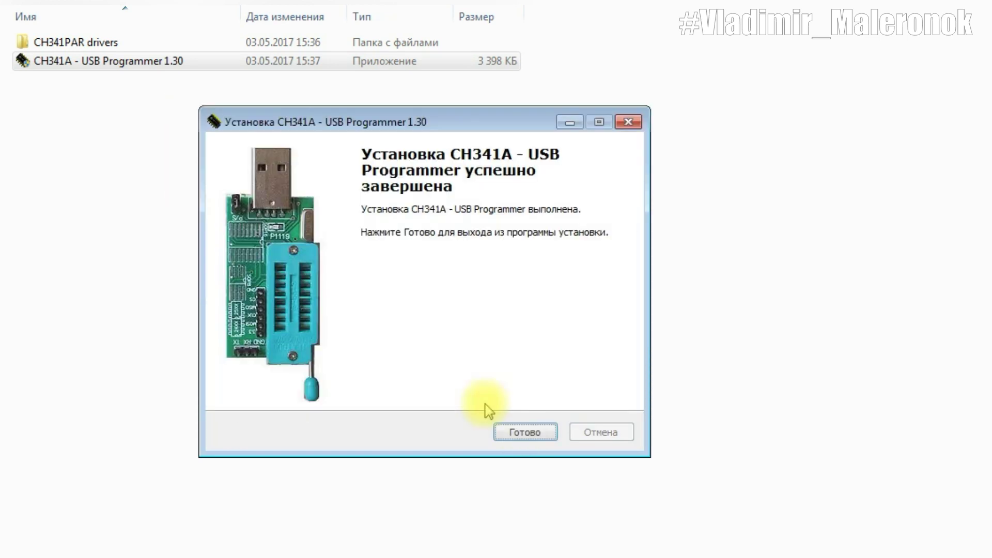
{"action": "left_click", "coordinate": [520, 432]}
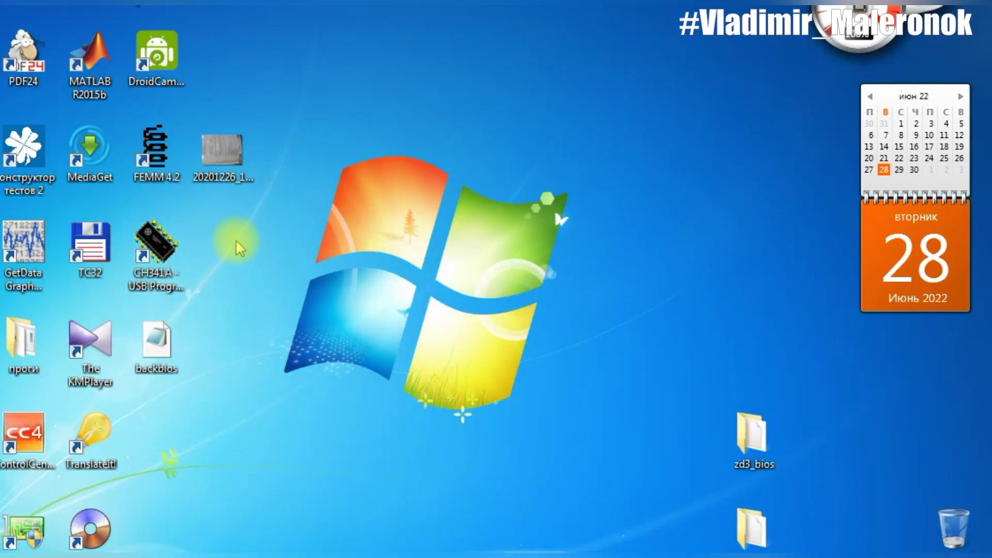
- Launch CH341A Programmer from the desktop and try to detect the connected chip
{"action": "left_click", "coordinate": [156, 248]}
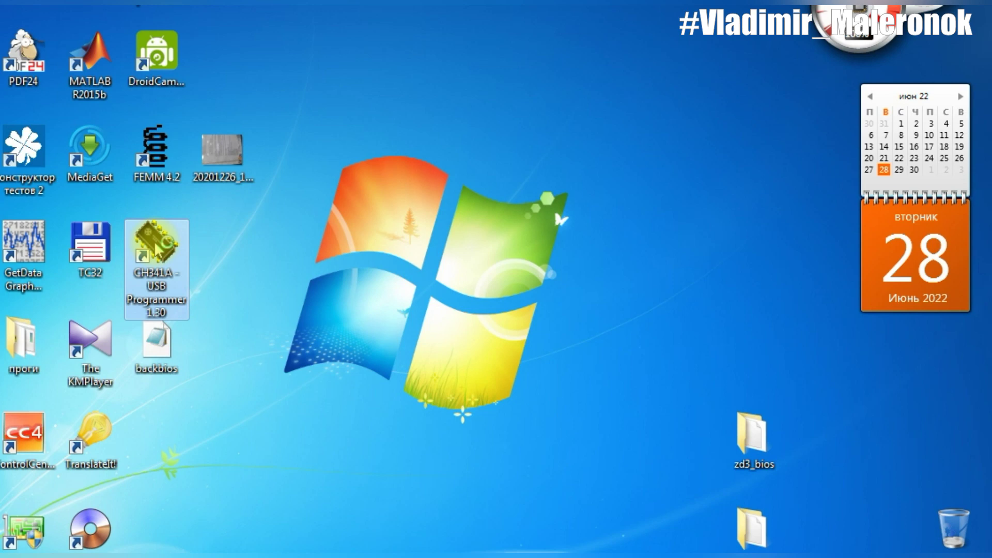
{"action": "double_click", "coordinate": [156, 249]}
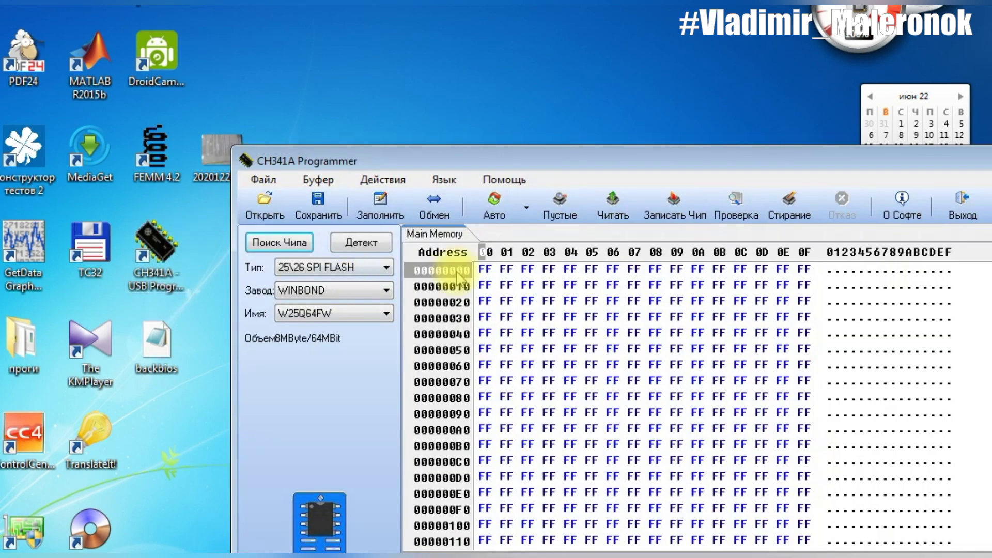
{"action": "left_click_drag", "start_coordinate": [542, 158], "coordinate": [335, 36]}
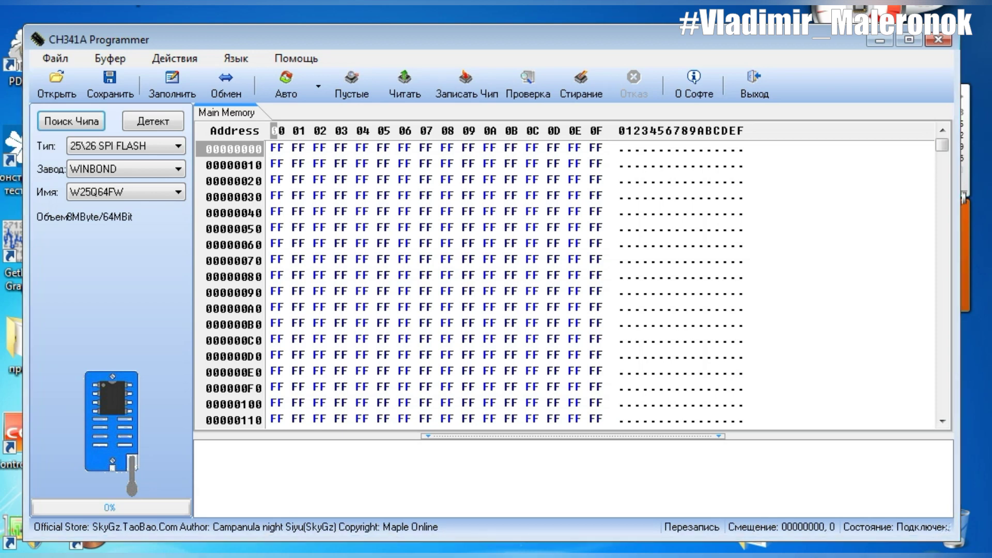
{"action": "left_click", "coordinate": [413, 228]}
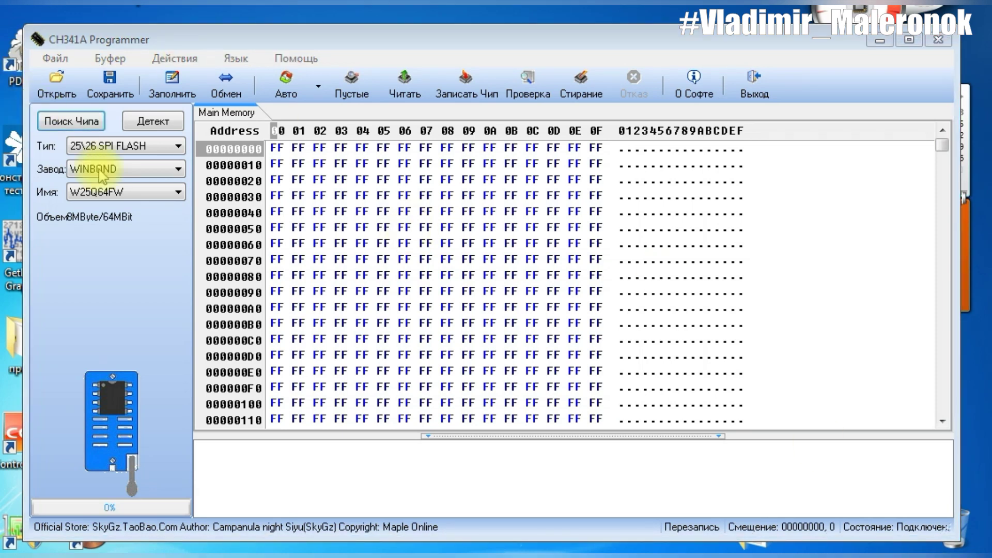
{"action": "left_click", "coordinate": [155, 124]}
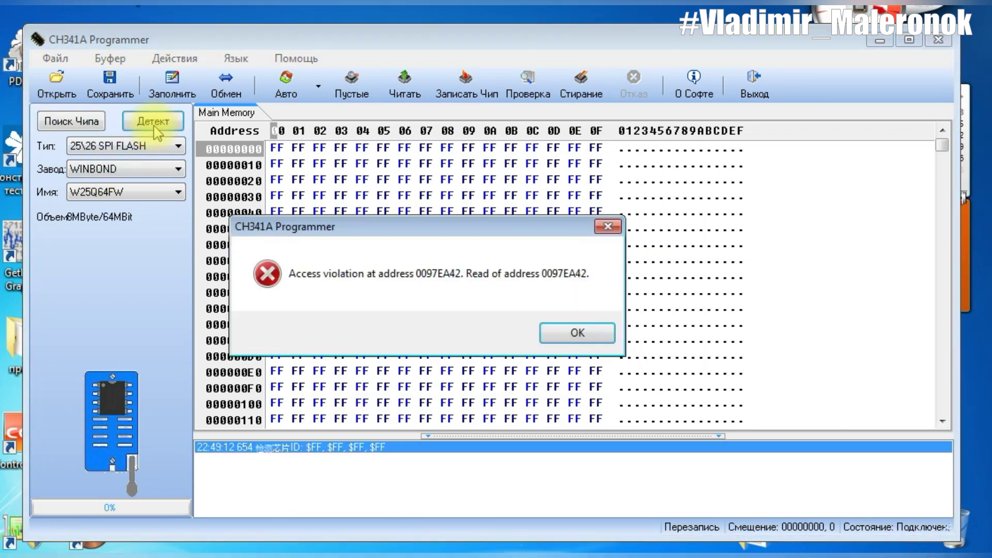
{"action": "left_click", "coordinate": [576, 333]}
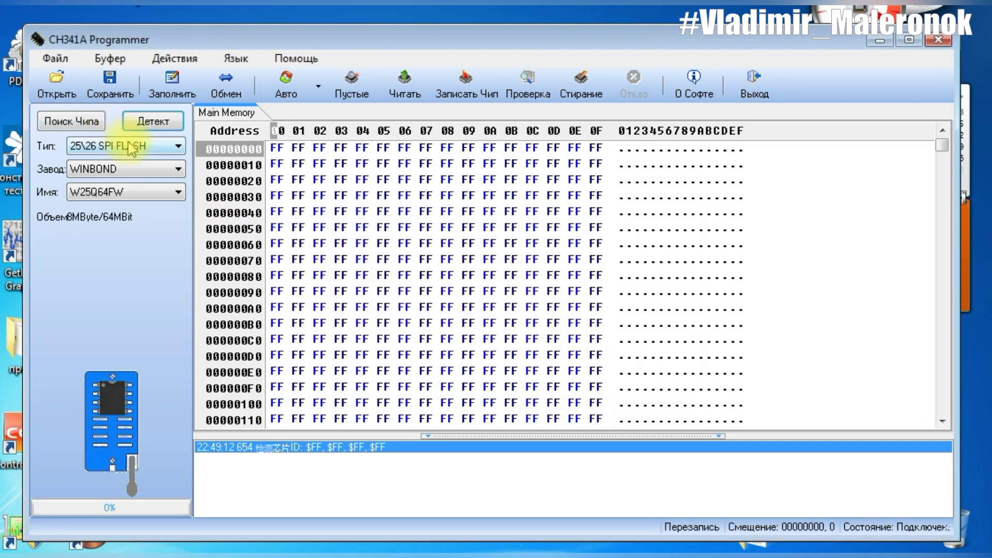
- Set the chip manually to type 25\26 SPI FLASH, manufacturer WINBOND and model W25Q64BV, and run chip detection
{"action": "left_click", "coordinate": [132, 146]}
{"action": "left_click", "coordinate": [138, 185]}
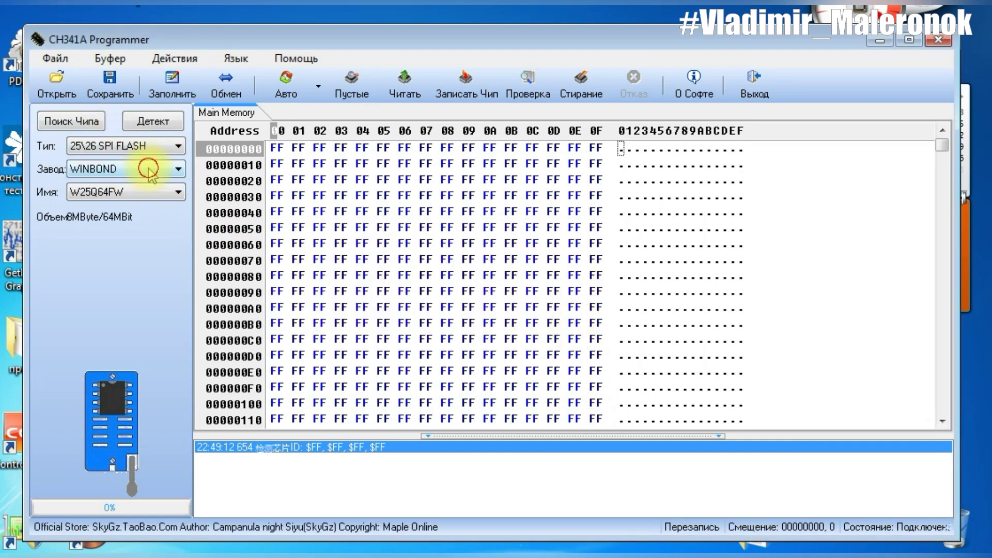
{"action": "left_click", "coordinate": [151, 175]}
{"action": "left_click", "coordinate": [149, 267]}
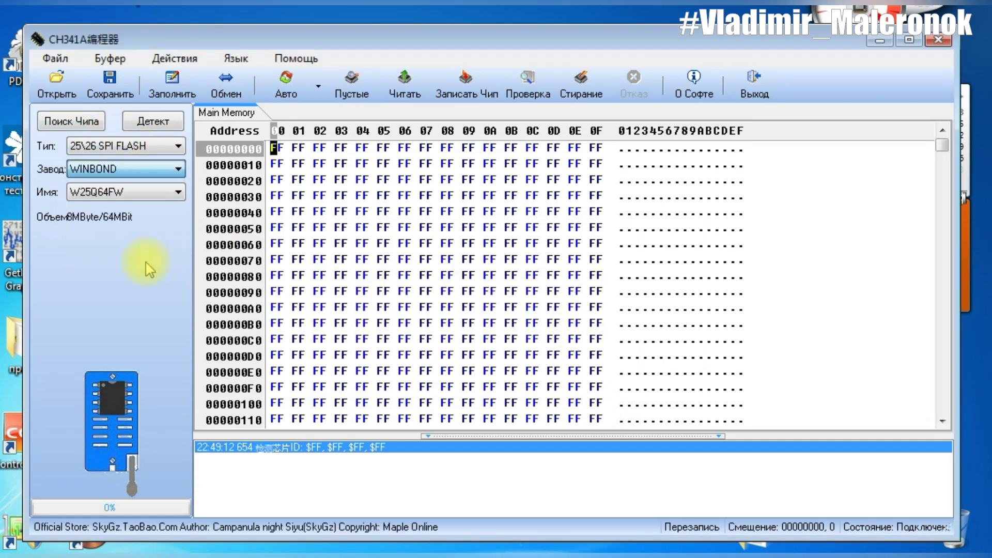
{"action": "left_click", "coordinate": [150, 191]}
{"action": "scroll", "coordinate": [173, 262], "scroll_direction": "up", "scroll_amount": 2}
{"action": "scroll", "coordinate": [178, 274], "scroll_direction": "down", "scroll_amount": 2}
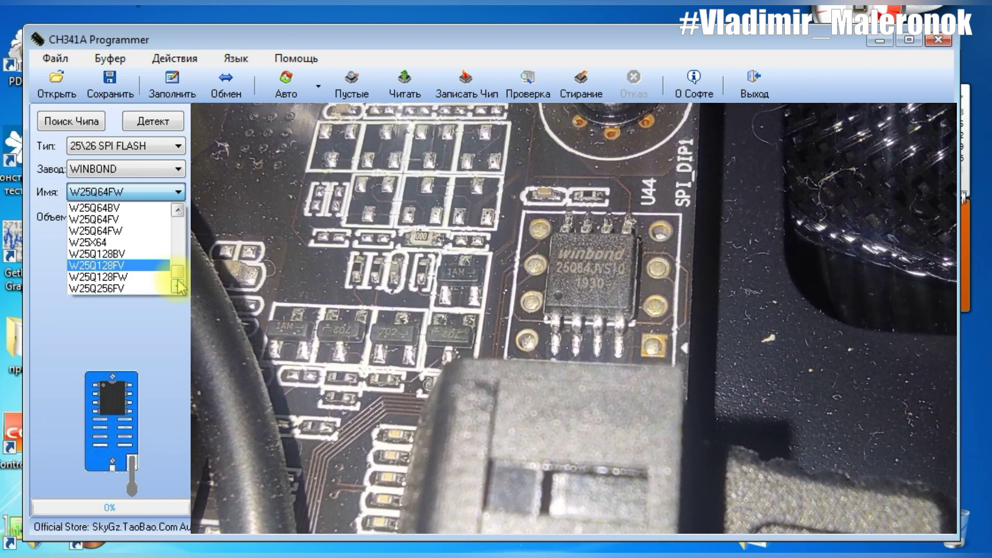
{"action": "scroll", "coordinate": [177, 274], "scroll_direction": "up", "scroll_amount": 4}
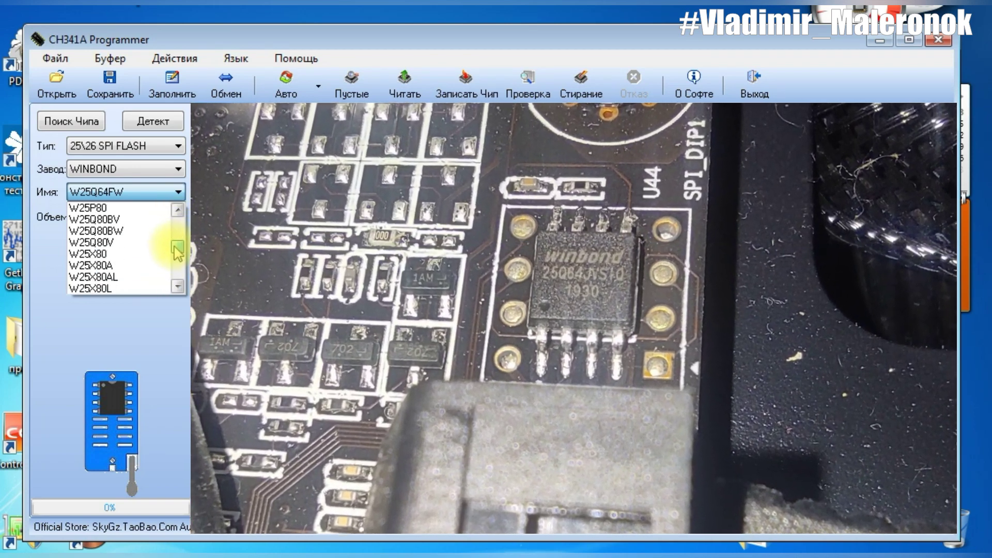
{"action": "scroll", "coordinate": [178, 264], "scroll_direction": "down", "scroll_amount": 3}
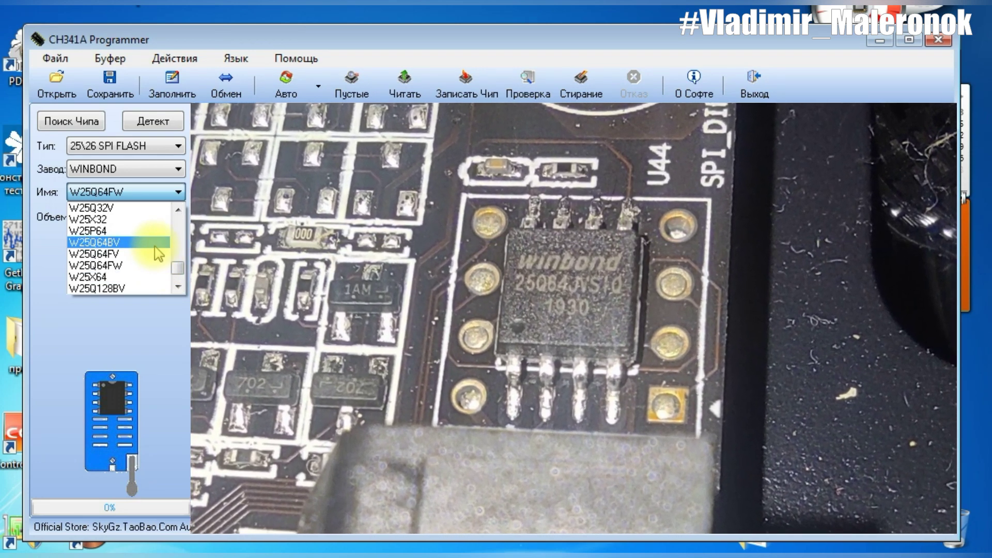
{"action": "left_click", "coordinate": [156, 243]}
{"action": "left_click", "coordinate": [153, 122]}
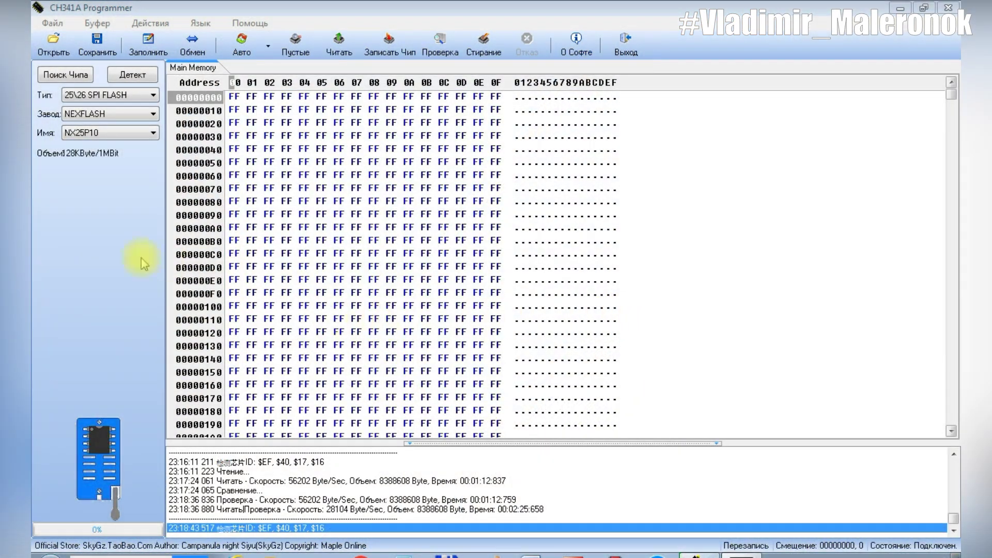
- Detect the connected flash chip and choose W25Q64FV from the matching models
{"action": "left_click", "coordinate": [146, 75]}
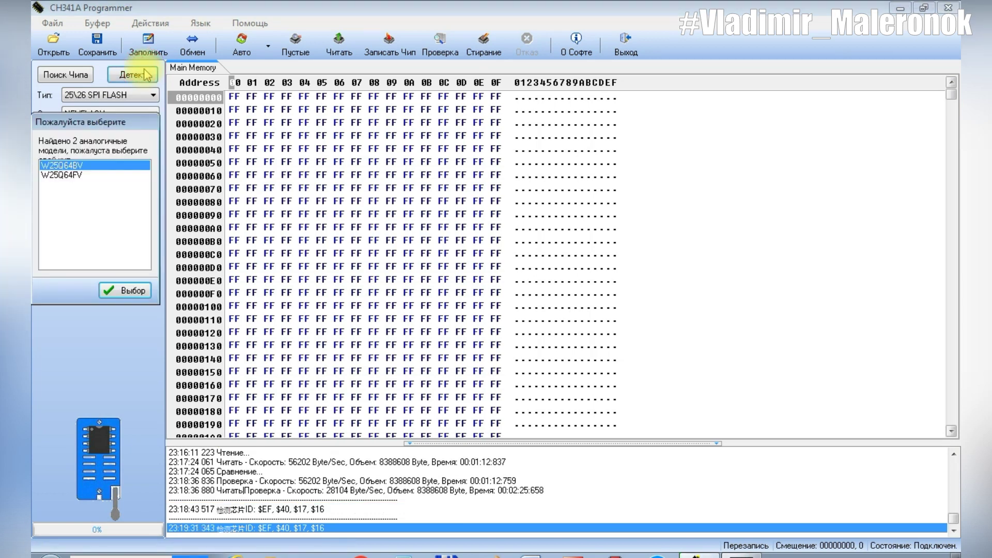
{"action": "left_click", "coordinate": [75, 175]}
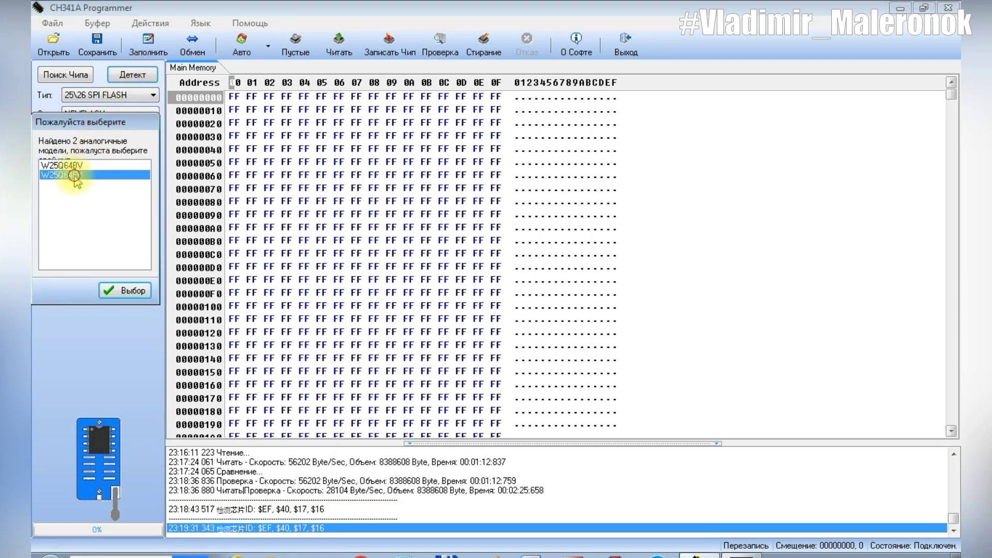
{"action": "left_click", "coordinate": [108, 292]}
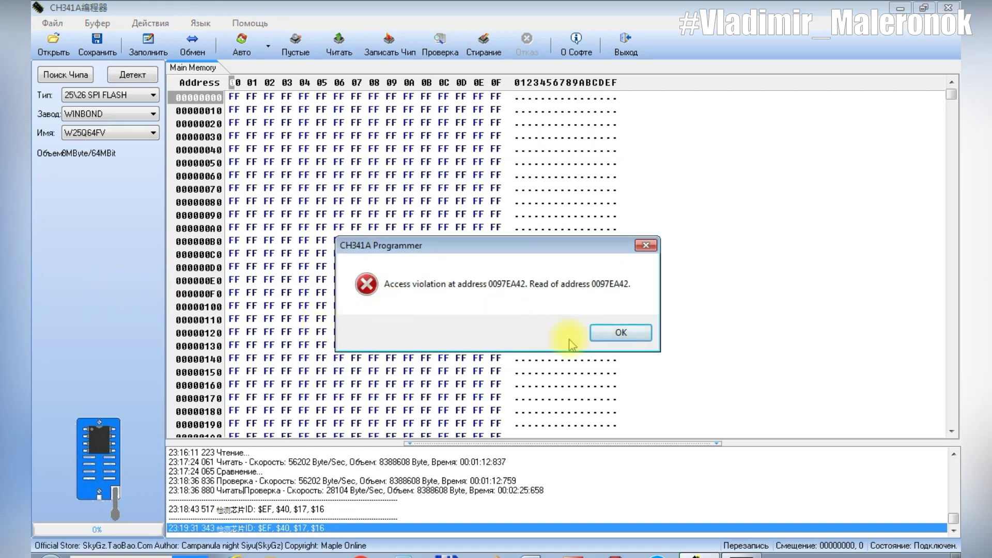
{"action": "left_click", "coordinate": [613, 334]}
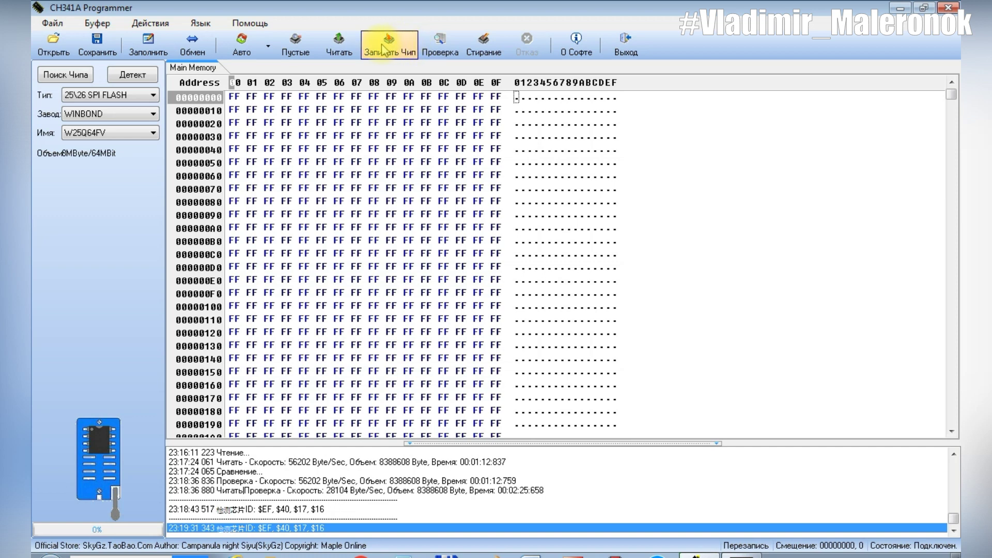
- Read the chip's contents into the buffer with verification
{"action": "left_click", "coordinate": [349, 45]}
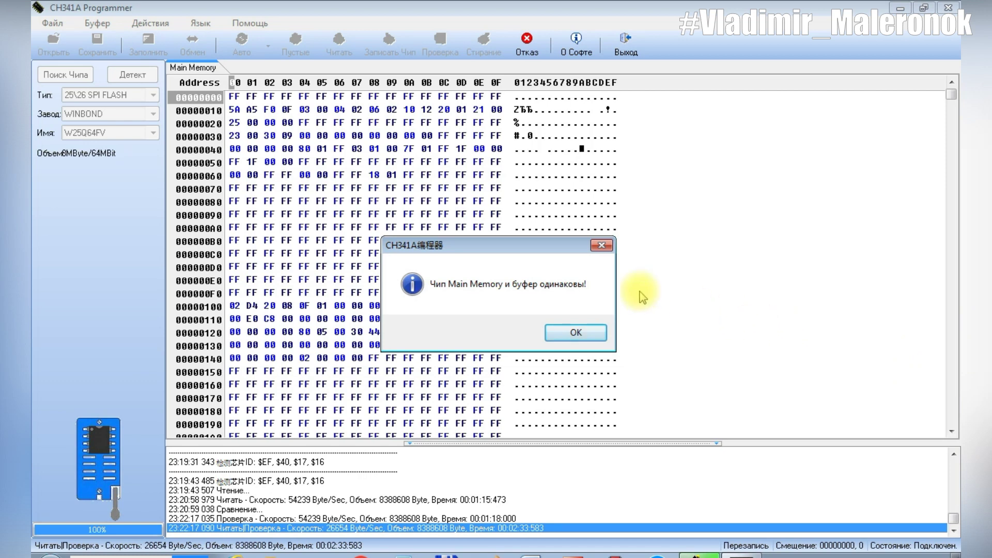
{"action": "left_click", "coordinate": [573, 333]}
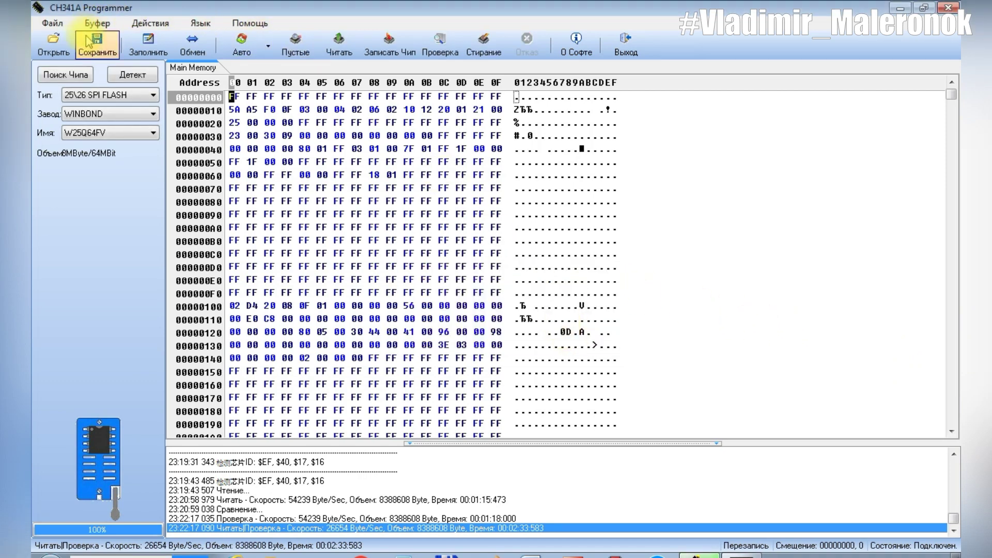
- Save the chip dump to the desktop as bios_stock_zd3
{"action": "key", "text": "ctrl+s"}
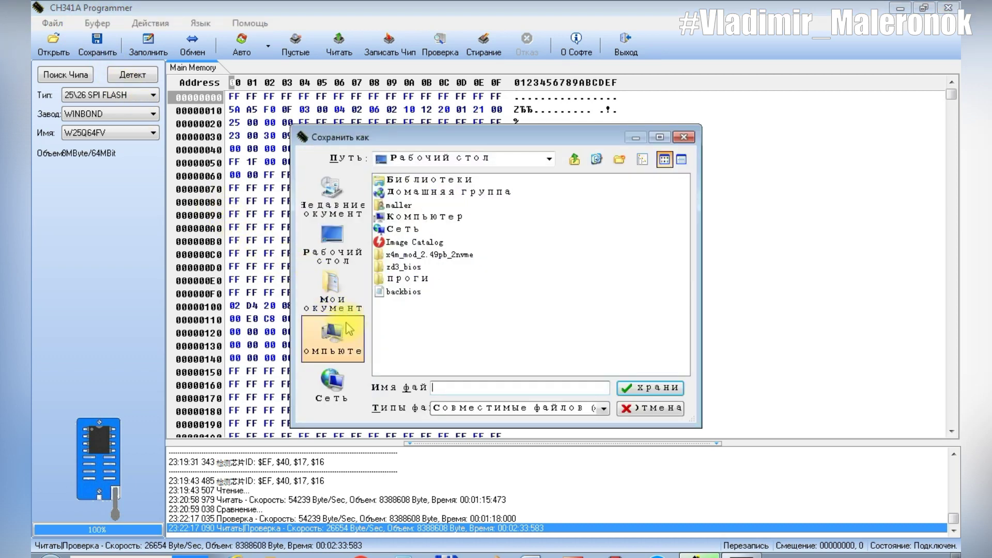
{"action": "left_click", "coordinate": [539, 385]}
{"action": "type", "text": "d3"}
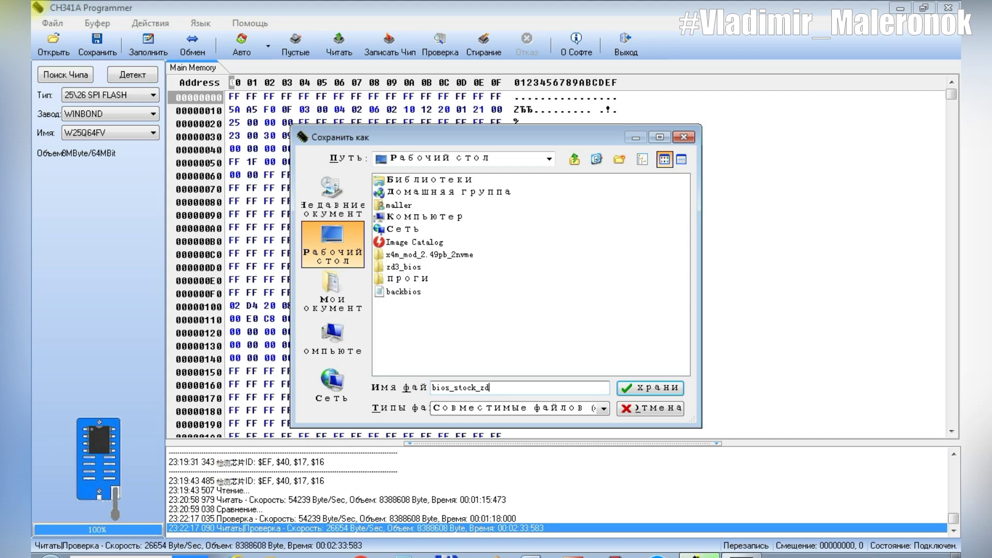
{"action": "left_click", "coordinate": [641, 388]}
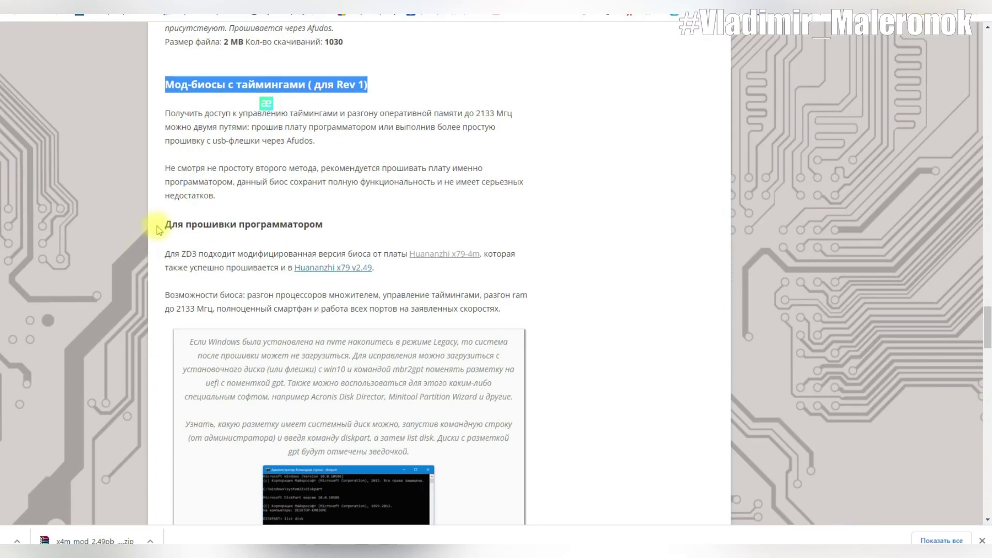
- Download the modified ZD3 BIOS meant for flashing with a programmer from the web page
{"action": "left_click_drag", "start_coordinate": [164, 410], "coordinate": [333, 410]}
{"action": "scroll", "coordinate": [330, 224], "scroll_direction": "down", "scroll_amount": 7}
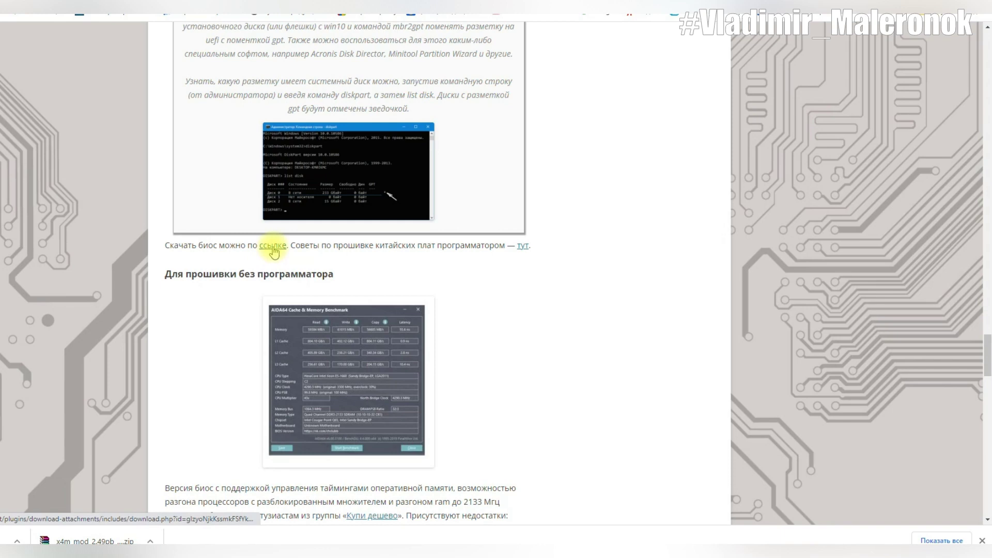
{"action": "left_click", "coordinate": [273, 248]}
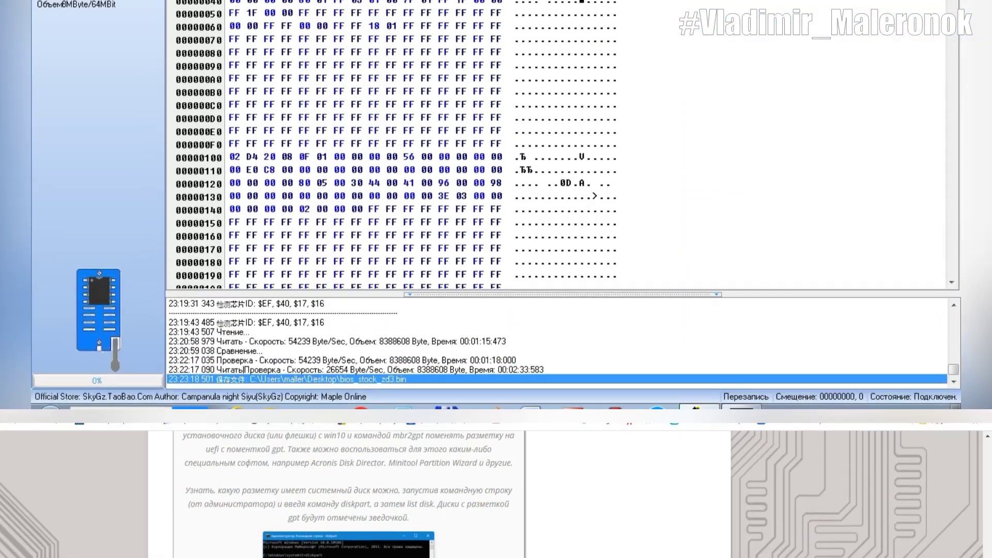
- Switch to CH341A Programmer, start opening a buffer file and browse to the desktop folder x4m_mod_2.49pb_2nvme
{"action": "left_click", "coordinate": [46, 41]}
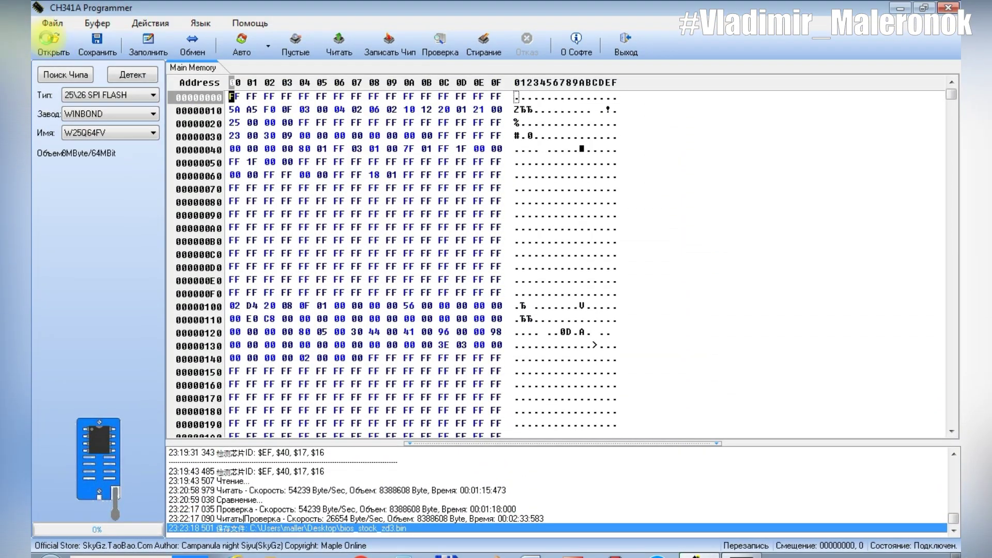
{"action": "left_click", "coordinate": [49, 39]}
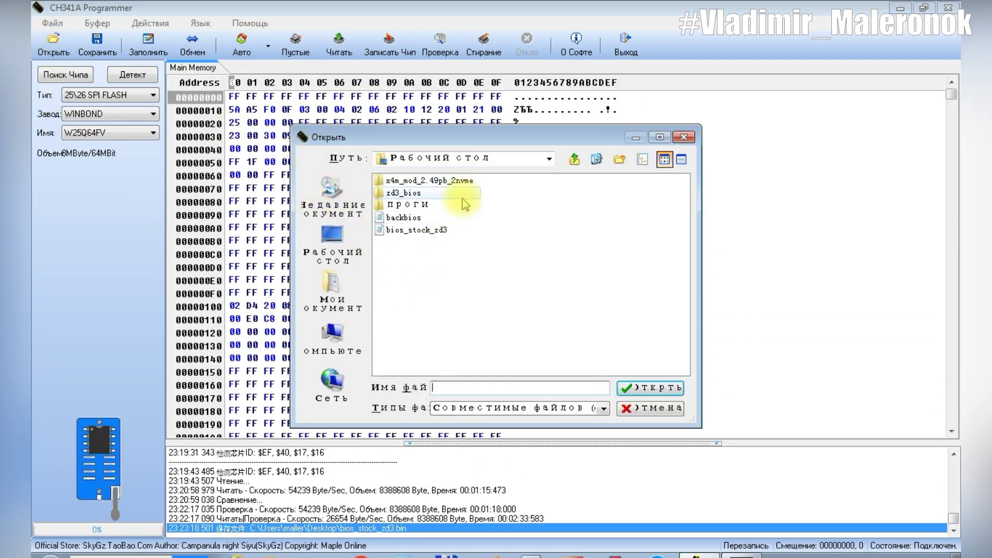
{"action": "double_click", "coordinate": [461, 182]}
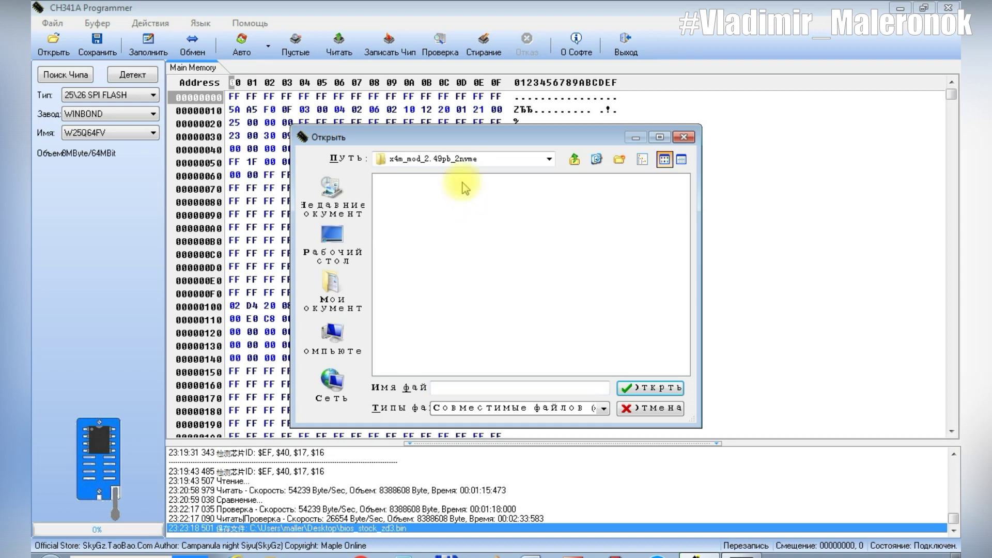
- Try limiting the folder's file list to Bin files and to Hex files
{"action": "left_click", "coordinate": [603, 412]}
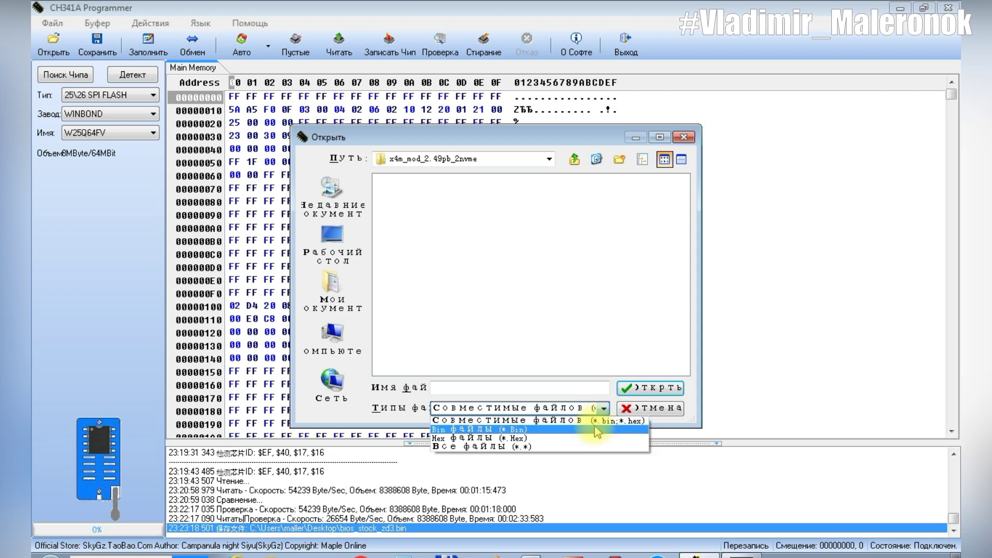
{"action": "left_click", "coordinate": [598, 430]}
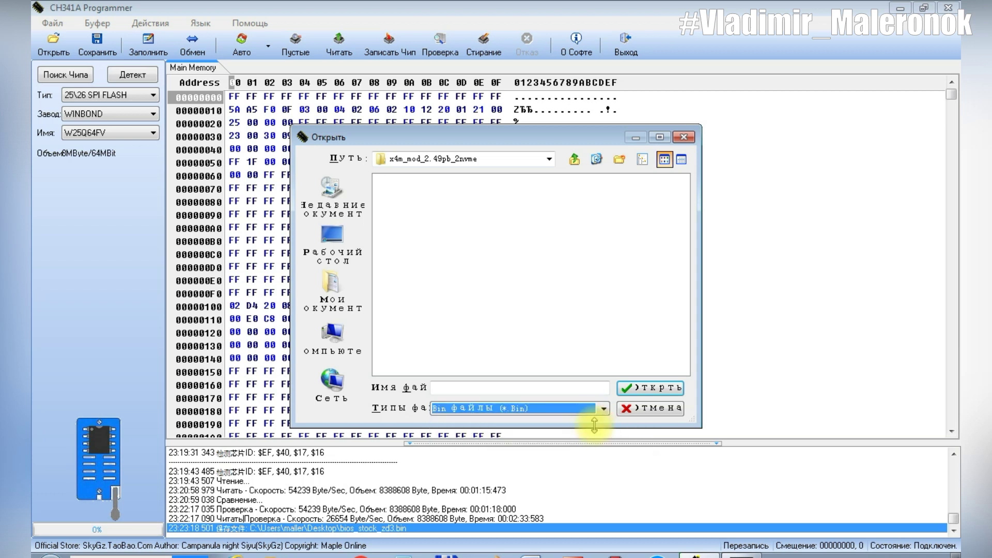
{"action": "left_click", "coordinate": [604, 411]}
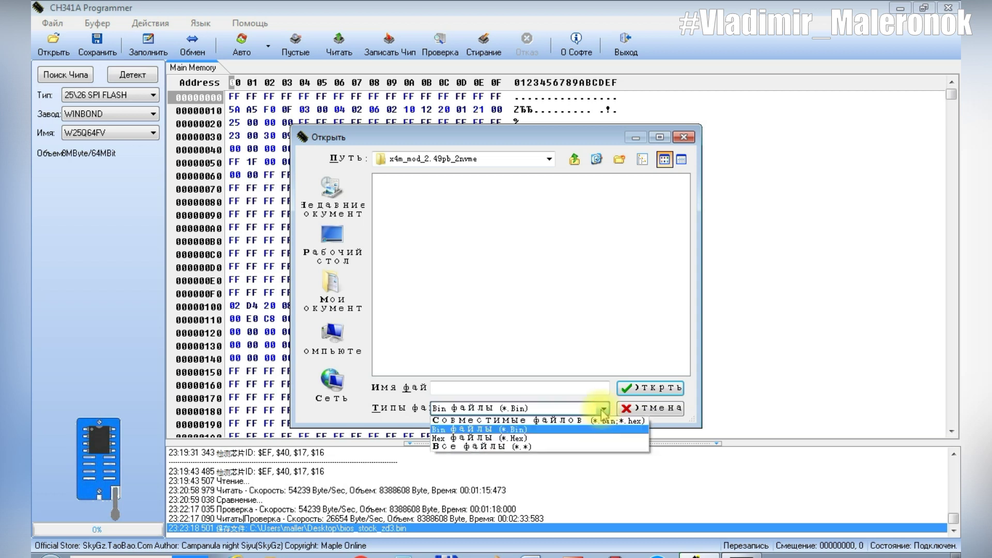
{"action": "left_click", "coordinate": [594, 438]}
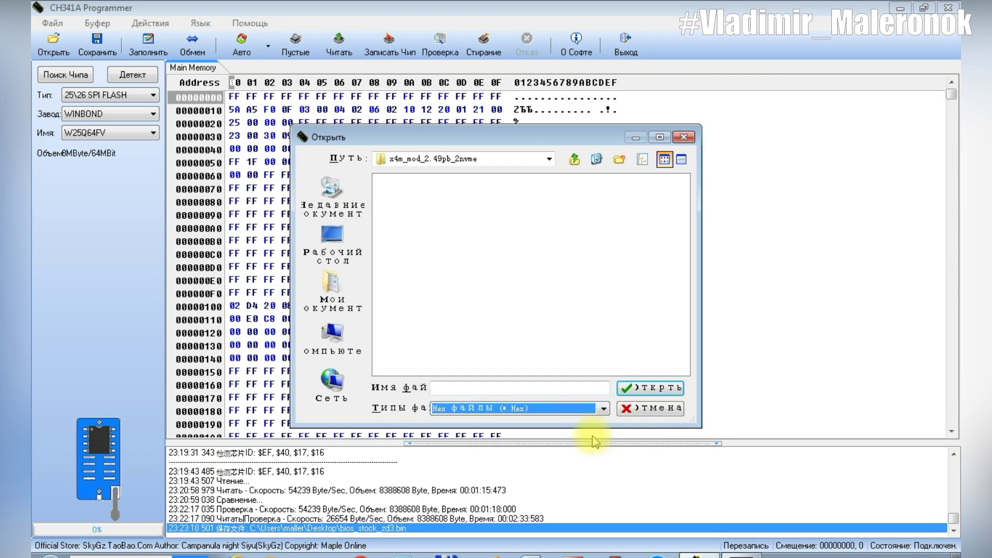
- Show all file types and load x4m_mod_2.49pb_2nvme.rom into the buffer
{"action": "left_click", "coordinate": [605, 409]}
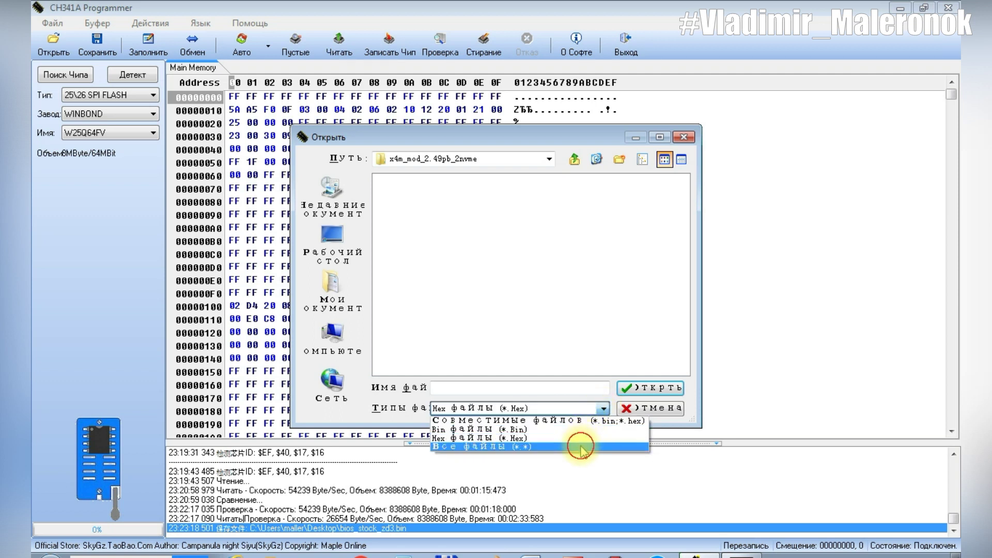
{"action": "left_click", "coordinate": [581, 447]}
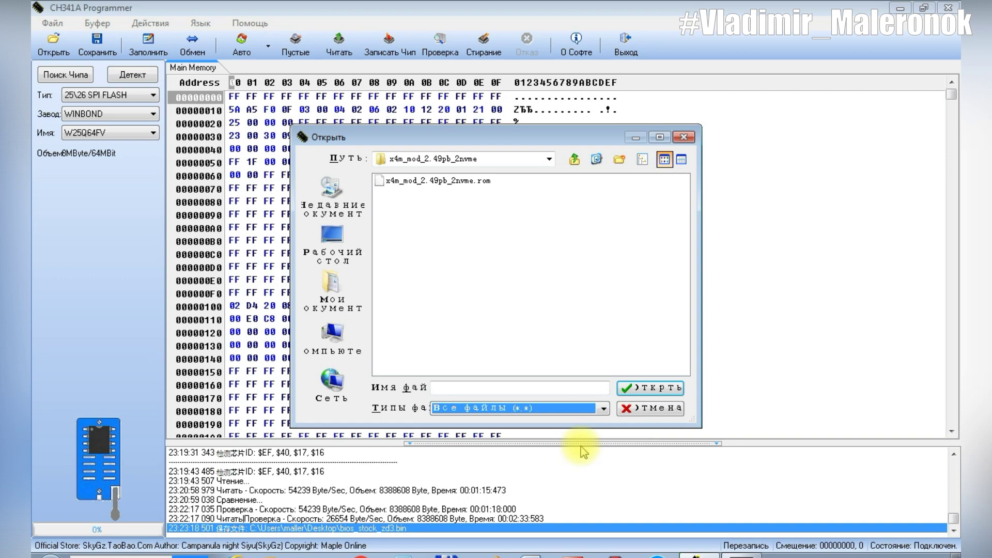
{"action": "left_click", "coordinate": [487, 182]}
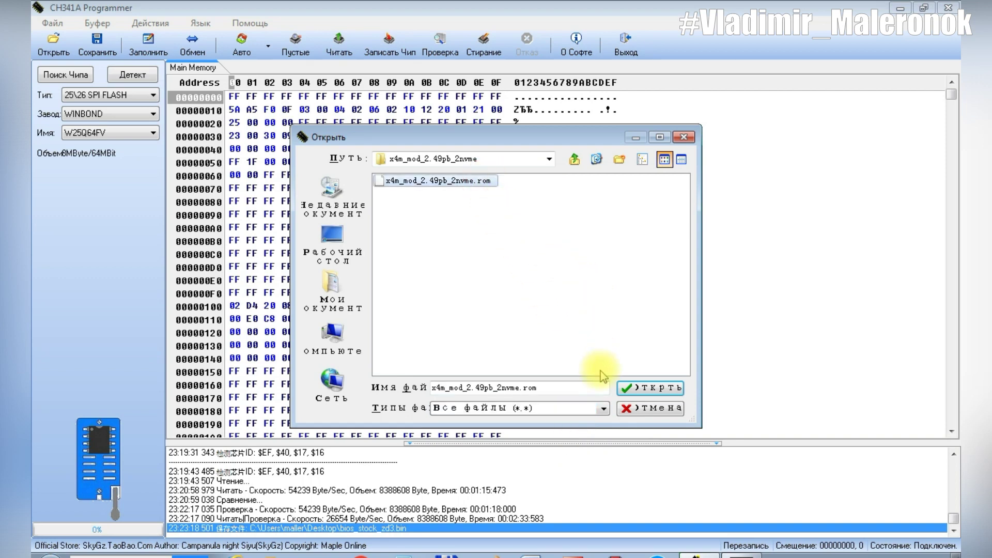
{"action": "left_click", "coordinate": [632, 388]}
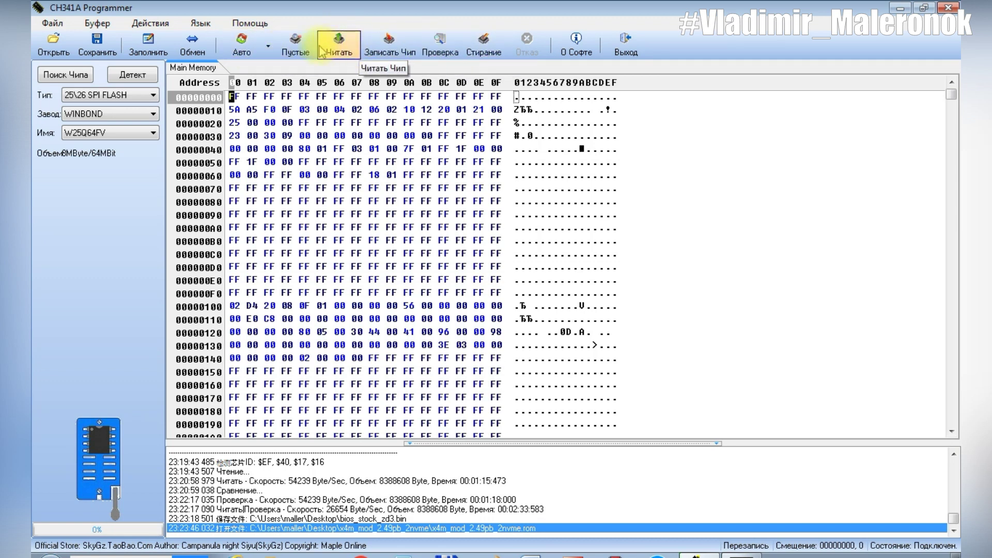
- Run the automatic erase, write and verify cycle to flash the loaded BIOS to the chip
{"action": "left_click", "coordinate": [247, 50]}
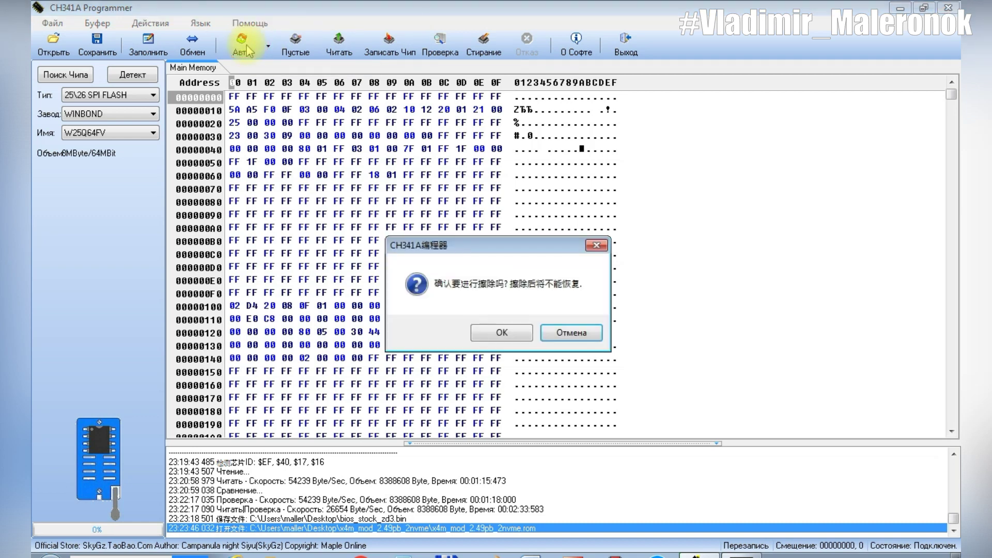
{"action": "left_click", "coordinate": [497, 335]}
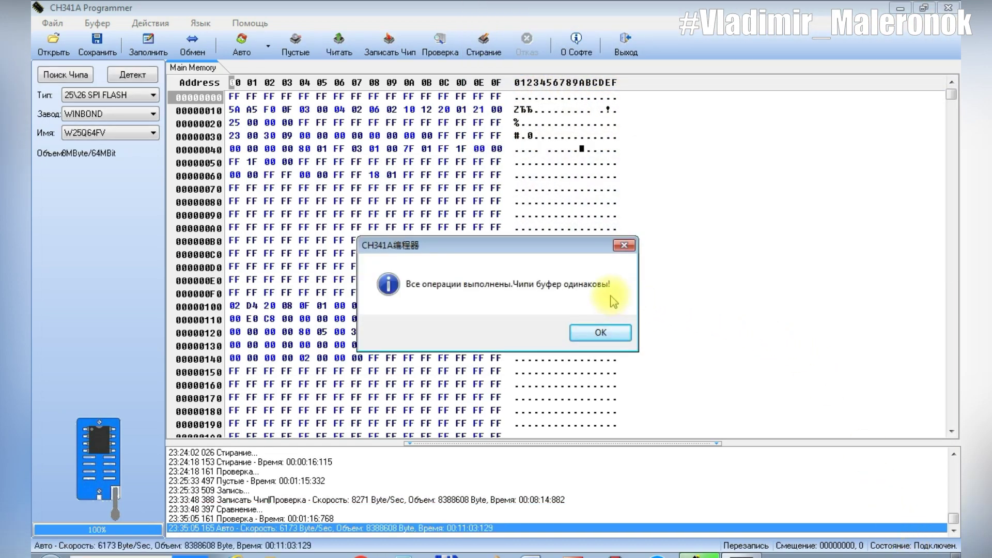
{"action": "left_click", "coordinate": [602, 333]}
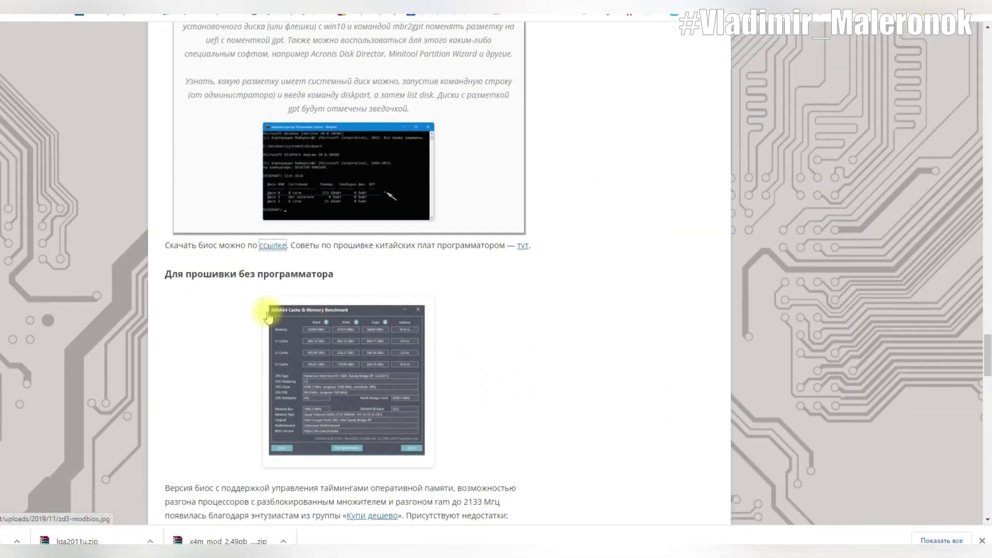
- Find the web page's section on flashing without a programmer and download its modified BIOS, lga2011u.zip
{"action": "scroll", "coordinate": [164, 243], "scroll_direction": "down", "scroll_amount": 2}
{"action": "left_click_drag", "start_coordinate": [167, 159], "coordinate": [341, 161]}
{"action": "scroll", "coordinate": [362, 263], "scroll_direction": "down", "scroll_amount": 3}
{"action": "scroll", "coordinate": [377, 269], "scroll_direction": "down", "scroll_amount": 3}
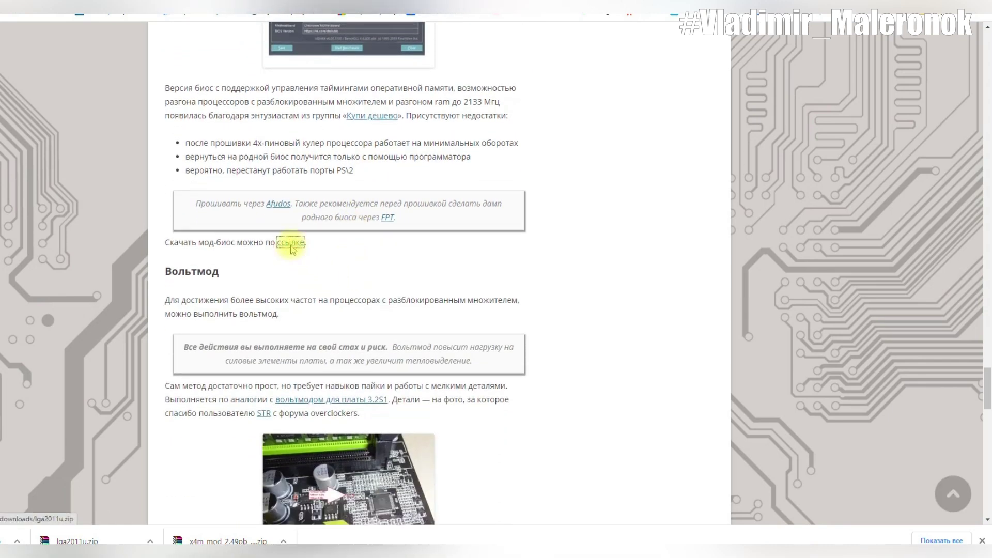
{"action": "left_click", "coordinate": [290, 242]}
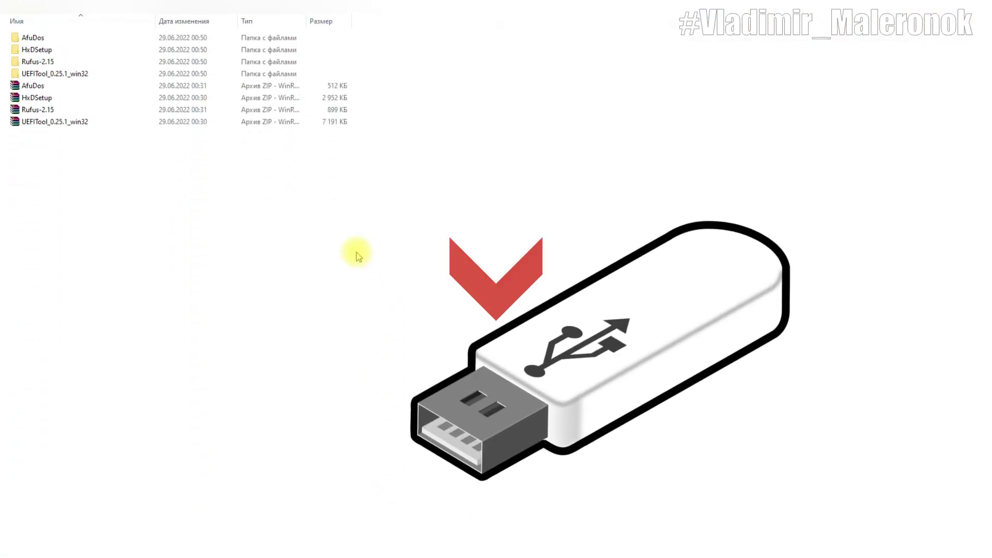
- Launch Rufus 2.15 from the Rufus-2.15 folder and decline automatic update checks
{"action": "left_click", "coordinate": [53, 63]}
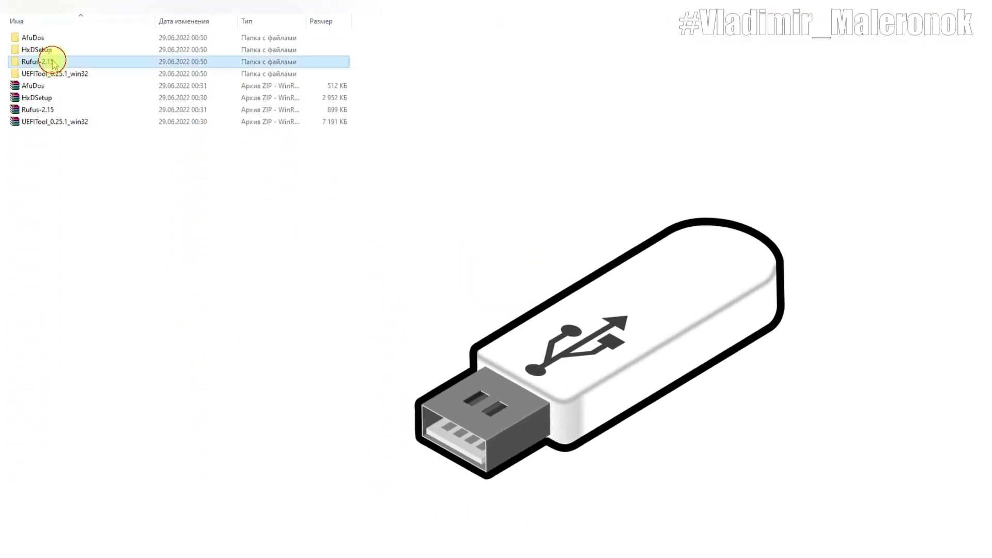
{"action": "double_click", "coordinate": [54, 63]}
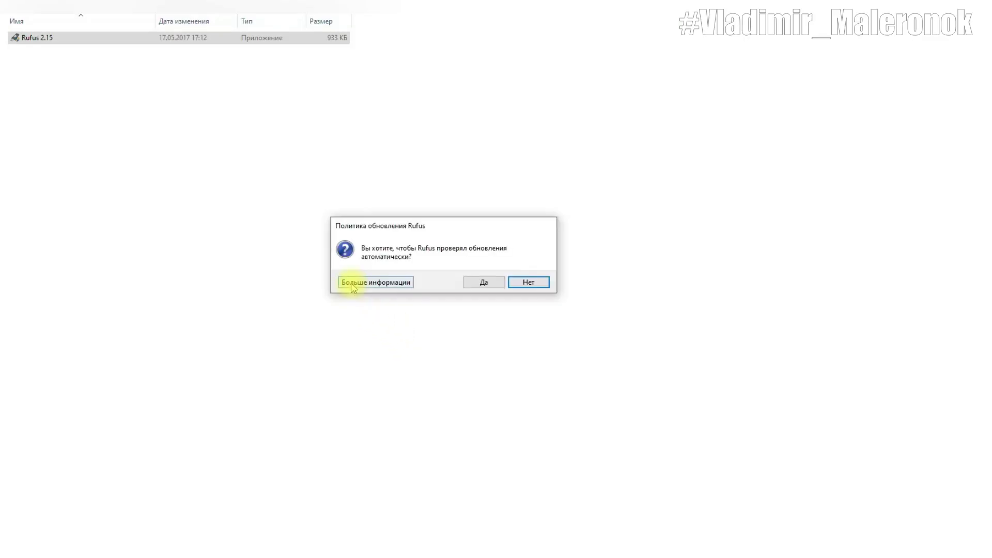
{"action": "left_click", "coordinate": [527, 281]}
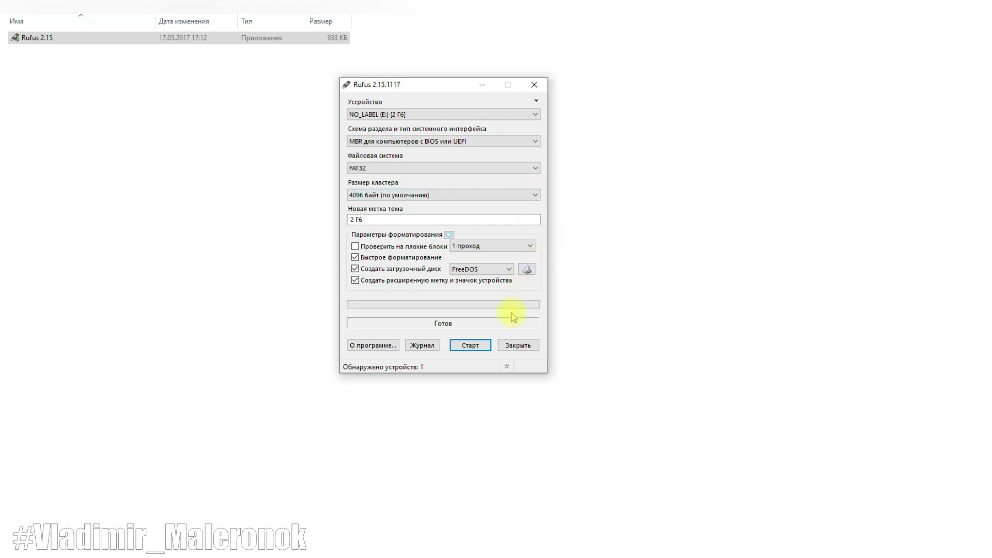
- Set the bad-block check to 2 passes, format the 2 GB drive E: as a FreeDOS boot disk, and close Rufus
{"action": "left_click", "coordinate": [524, 247]}
{"action": "left_click", "coordinate": [522, 253]}
{"action": "key", "text": "Down"}
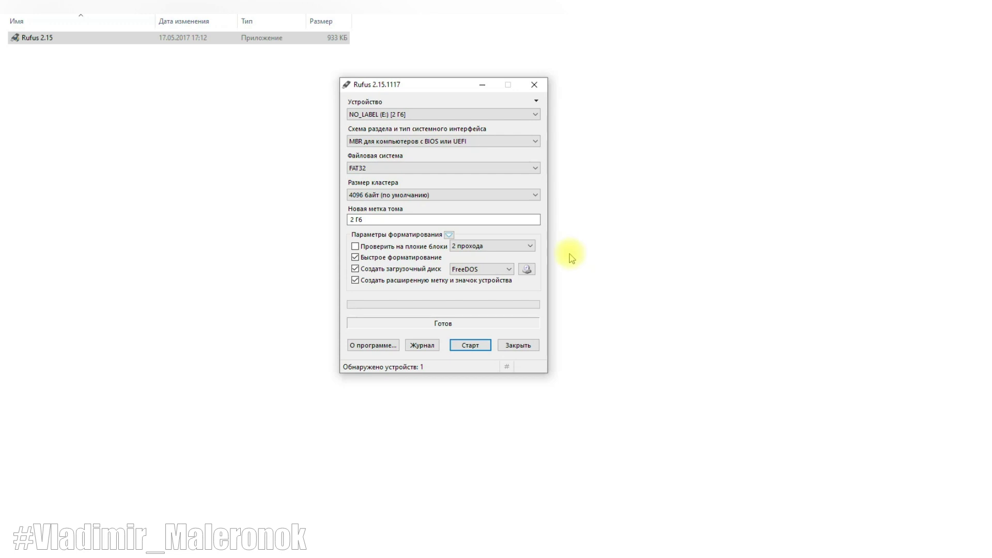
{"action": "left_click", "coordinate": [470, 347]}
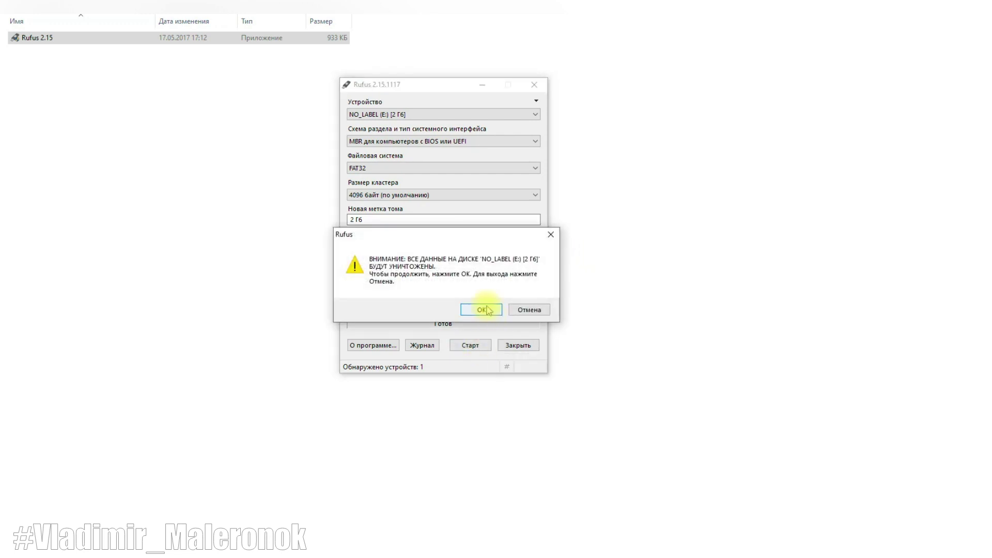
{"action": "left_click", "coordinate": [481, 309]}
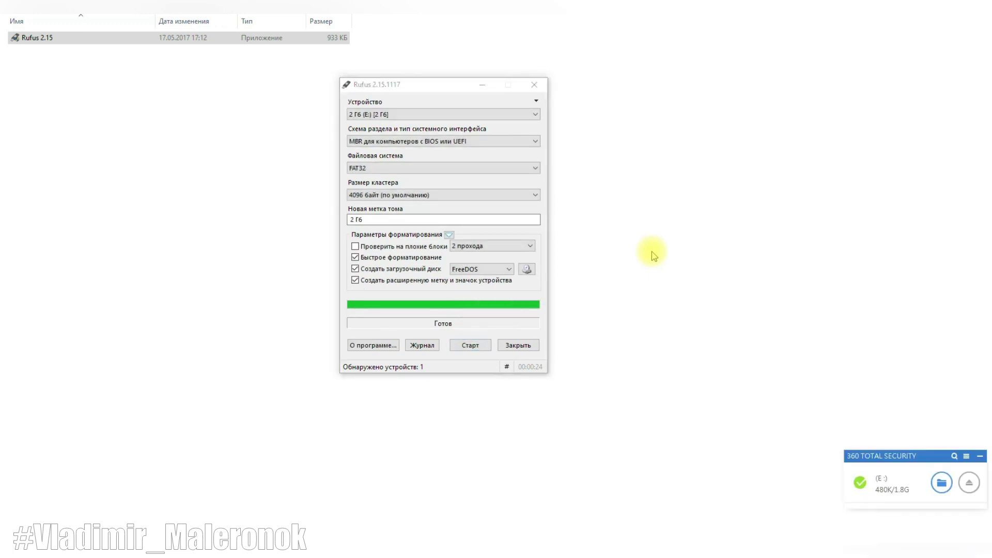
{"action": "left_click", "coordinate": [518, 345]}
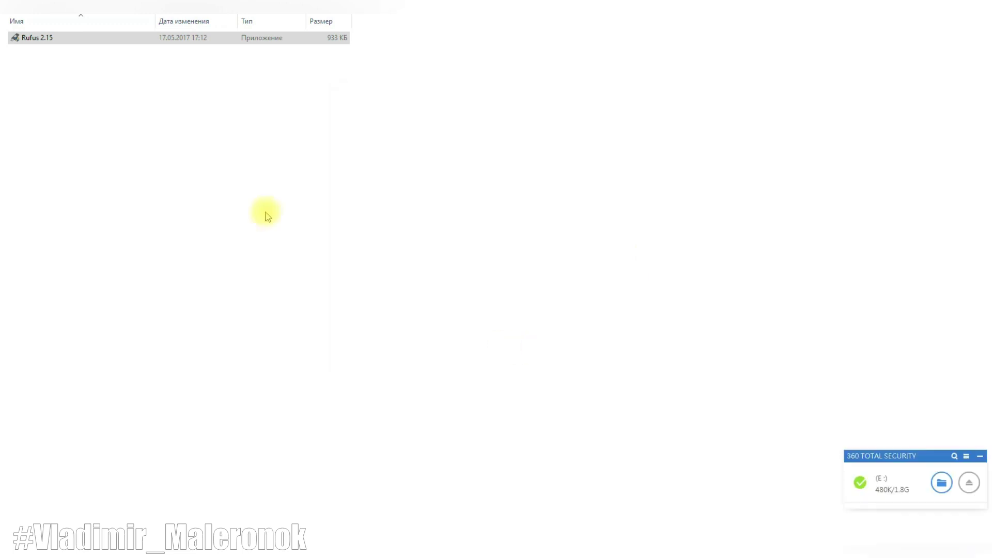
- Copy all files from the AfuDos folder to the root of the bootable flash drive
{"action": "key", "text": "alt+Up"}
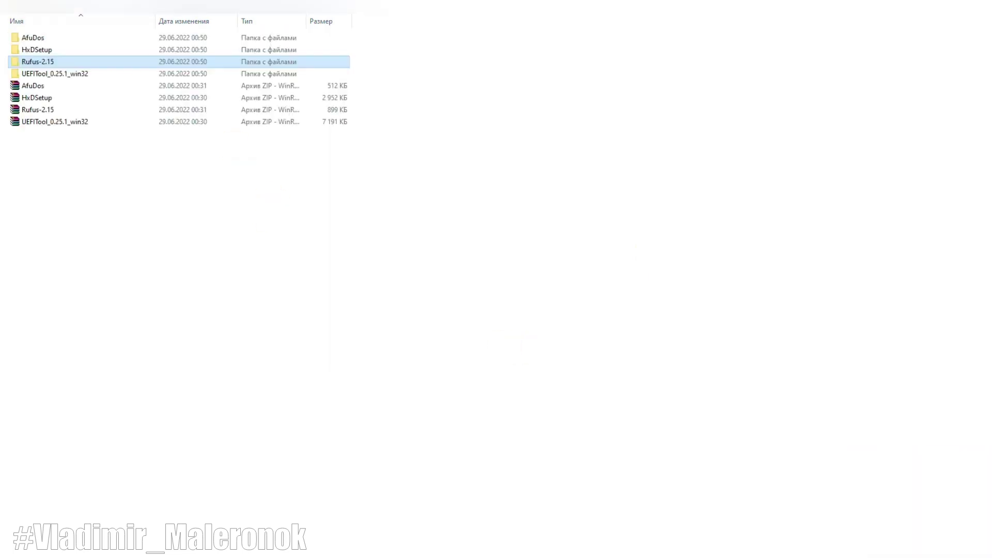
{"action": "double_click", "coordinate": [48, 40]}
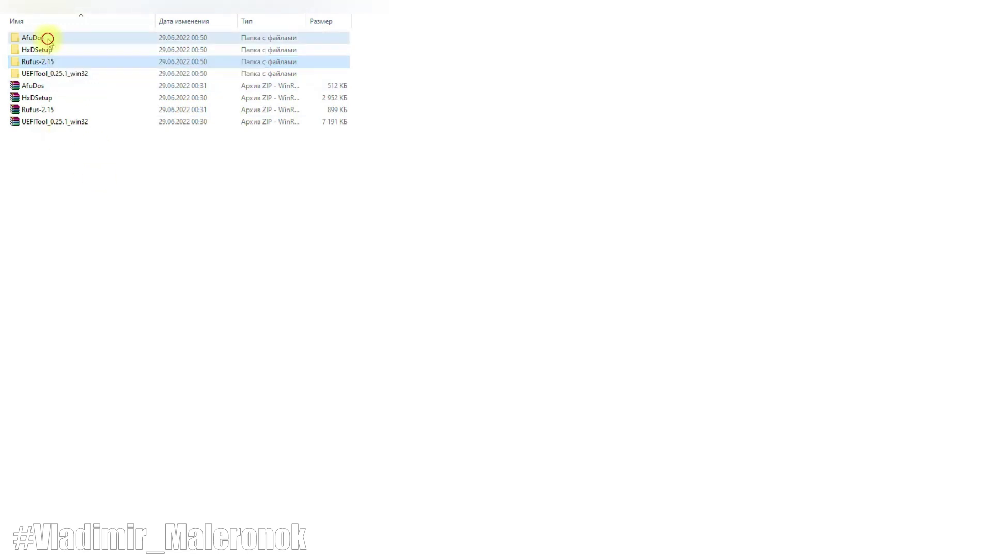
{"action": "key", "text": "ctrl+a"}
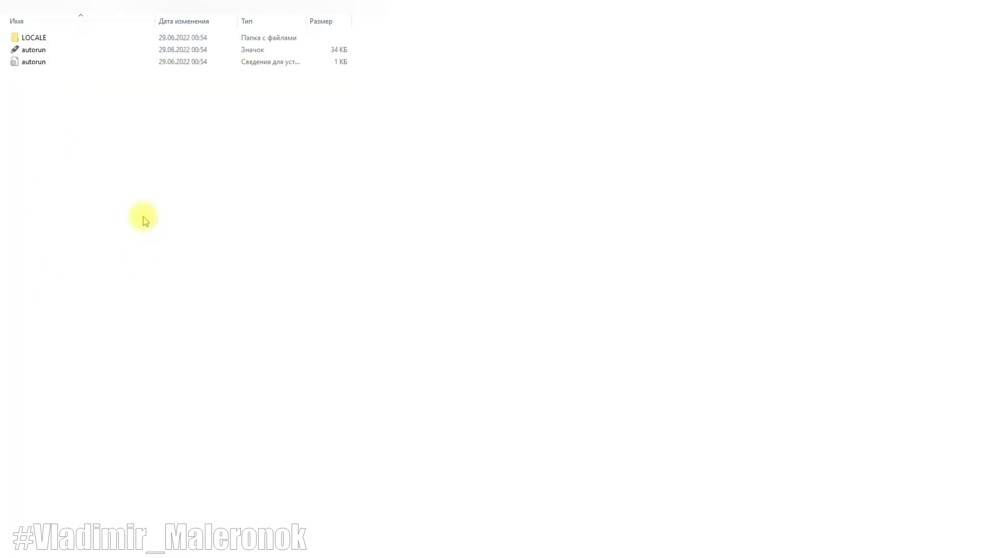
{"action": "key", "text": "ctrl+v"}
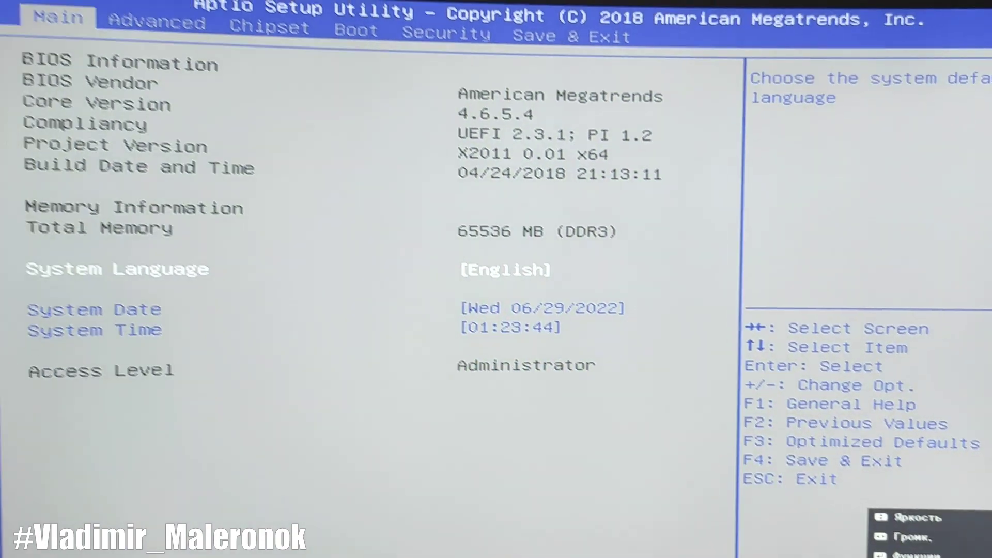
- In the BIOS setup, use Boot Override to start from the Ut165 USB2FlashStorage0.00 flash drive
{"action": "key", "text": "Right"}
{"action": "key", "text": "Right"}
{"action": "key", "text": "Right"}
{"action": "key", "text": "Right"}
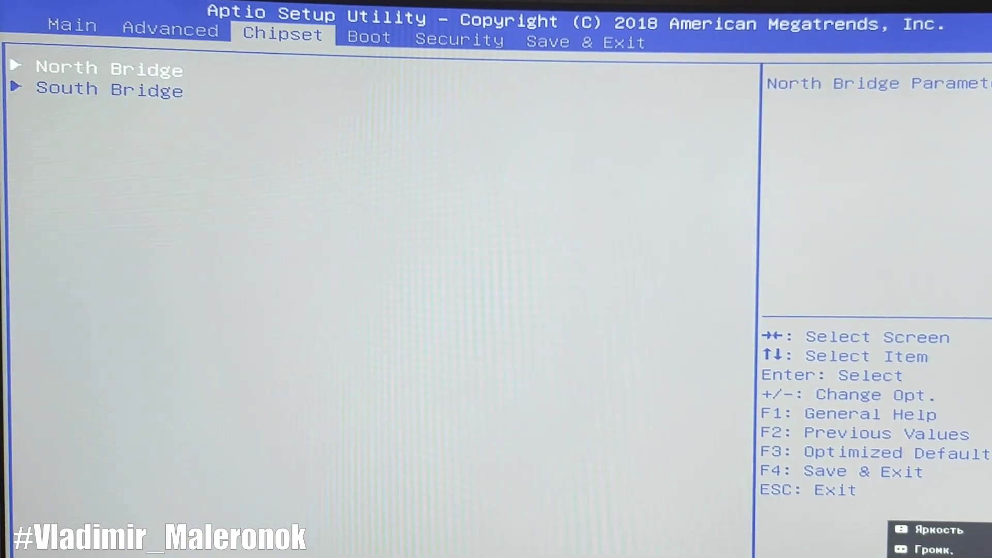
{"action": "key", "text": "Right"}
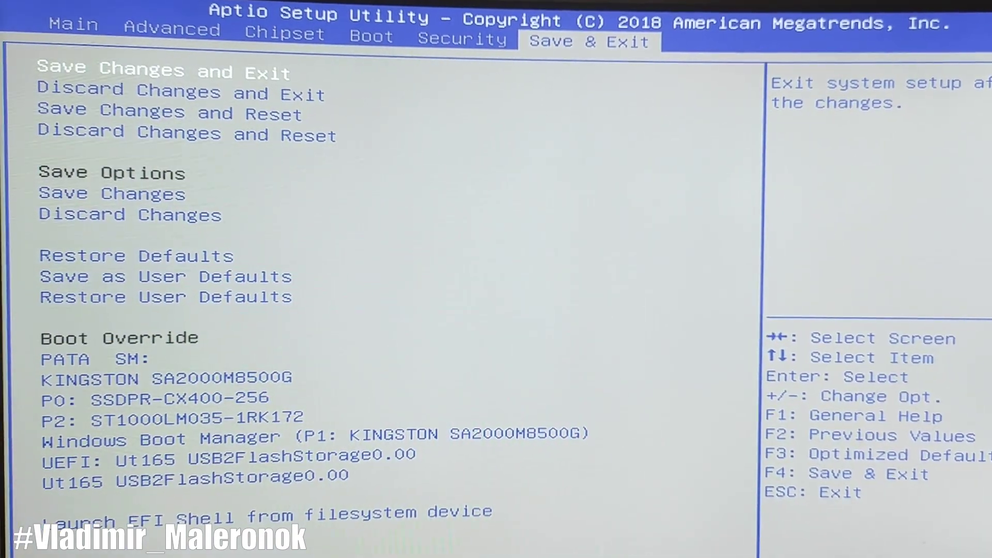
{"action": "key", "text": "Down"}
{"action": "key", "text": "Down"}
{"action": "key", "text": "Down"}
{"action": "key", "text": "Down"}
{"action": "key", "text": "Down"}
{"action": "key", "text": "Down"}
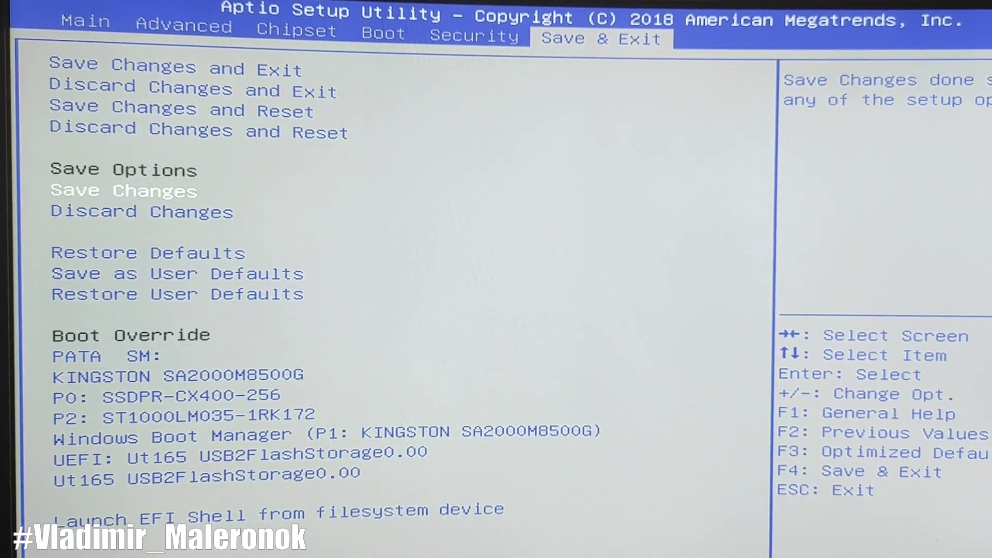
{"action": "key", "text": "Down"}
{"action": "key", "text": "Down"}
{"action": "key", "text": "Down"}
{"action": "key", "text": "Down"}
{"action": "key", "text": "Down"}
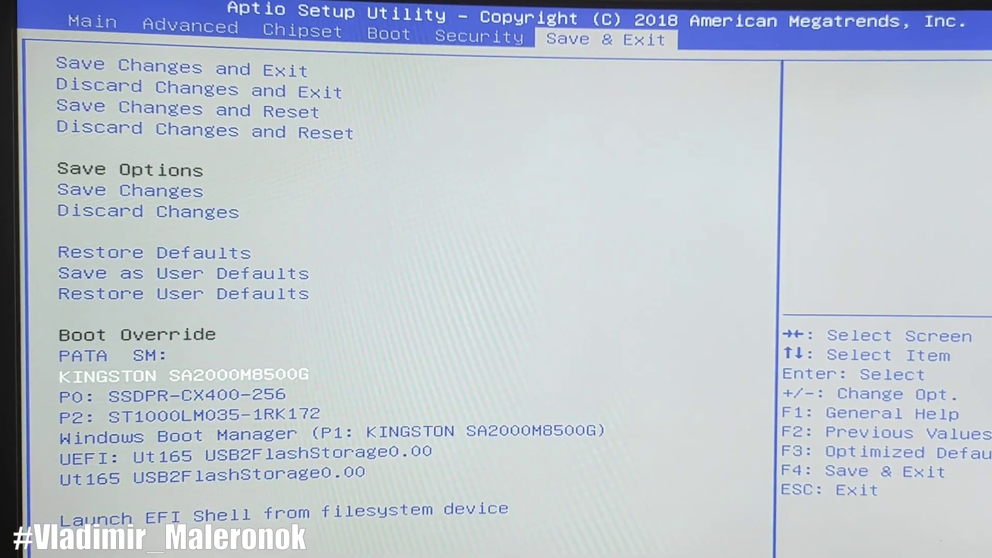
{"action": "key", "text": "Down"}
{"action": "key", "text": "Down"}
{"action": "key", "text": "Down"}
{"action": "key", "text": "Down"}
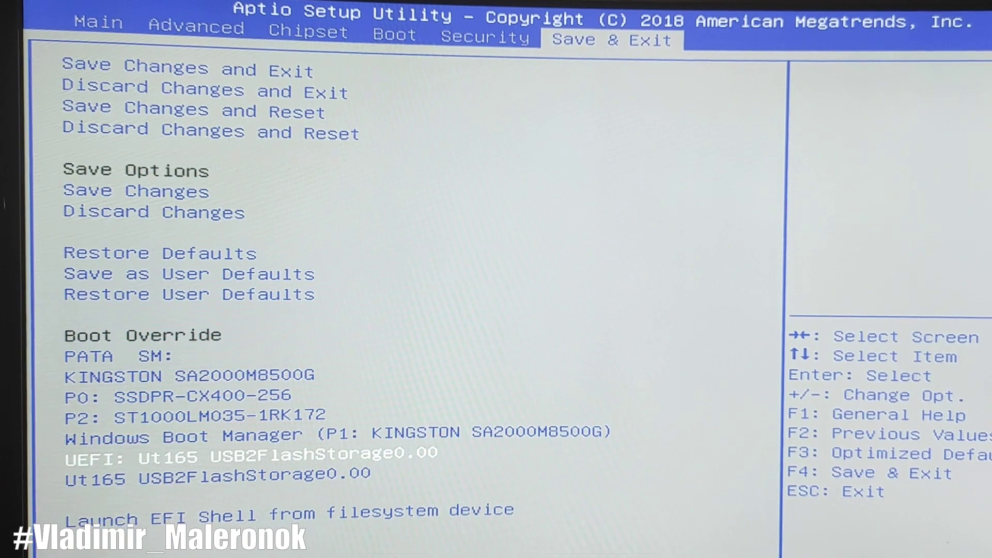
{"action": "key", "text": "Return"}
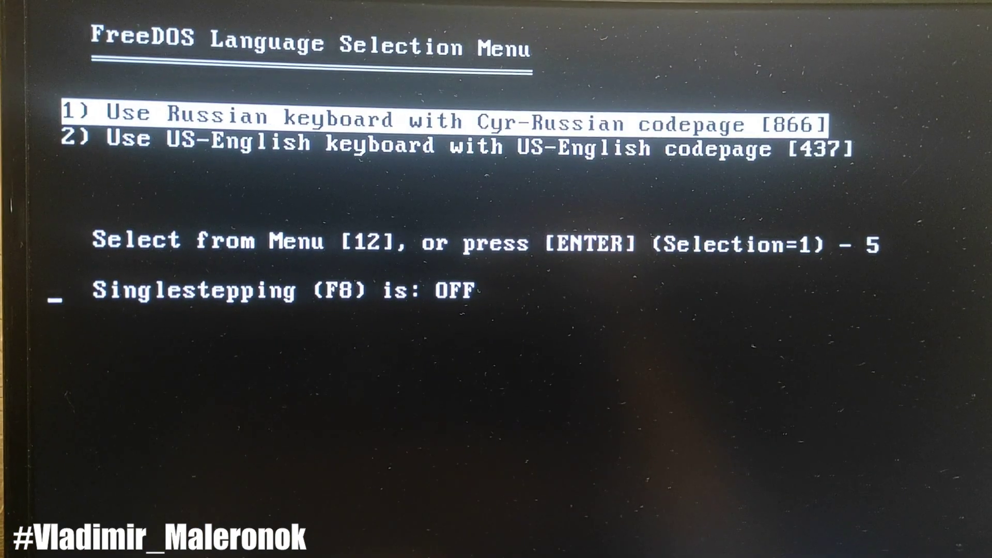
- Start FreeDOS with the US-English keyboard and codepage 437, and enter the command "afudos back.rom /o" to back up the current BIOS
{"action": "key", "text": "Down"}
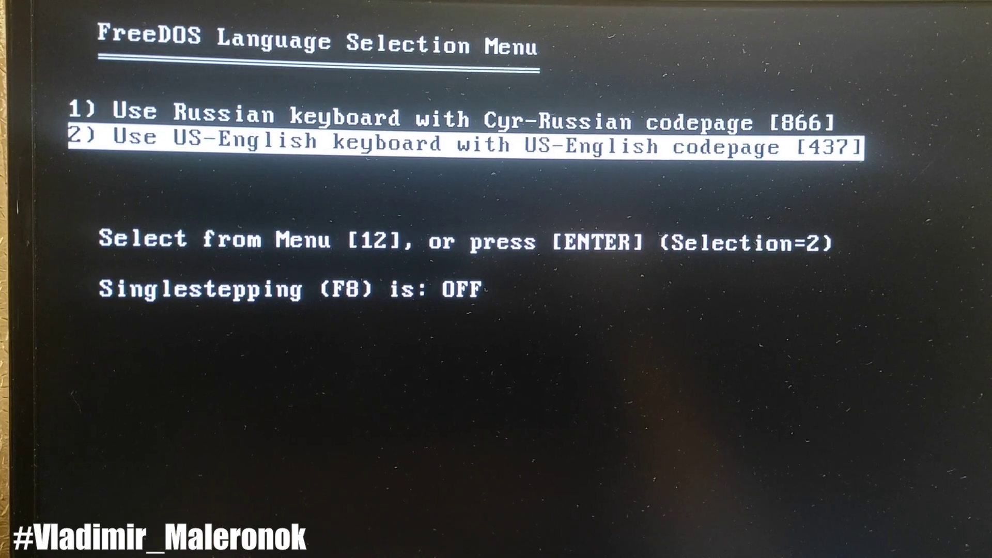
{"action": "key", "text": "Return"}
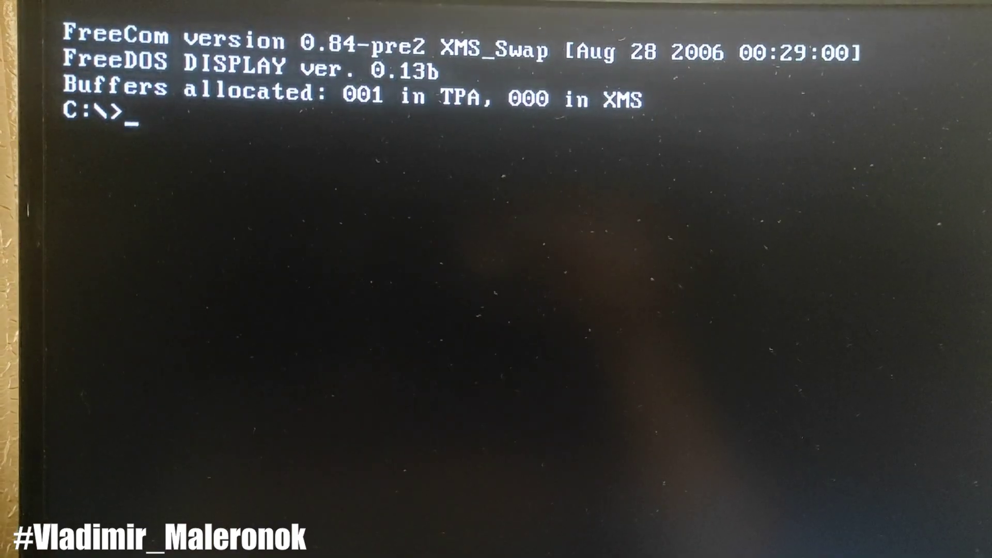
{"action": "type", "text": "afud"}
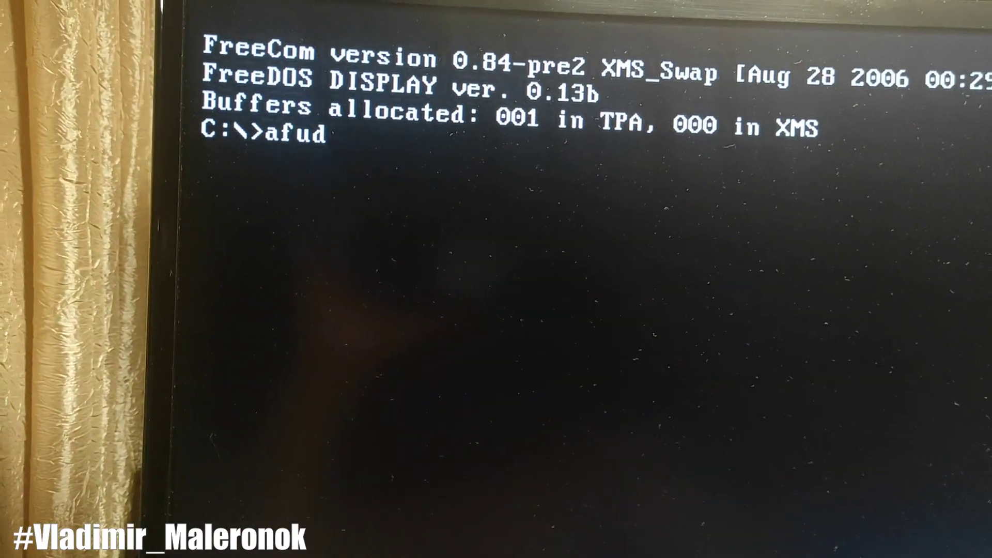
{"action": "type", "text": "os bac"}
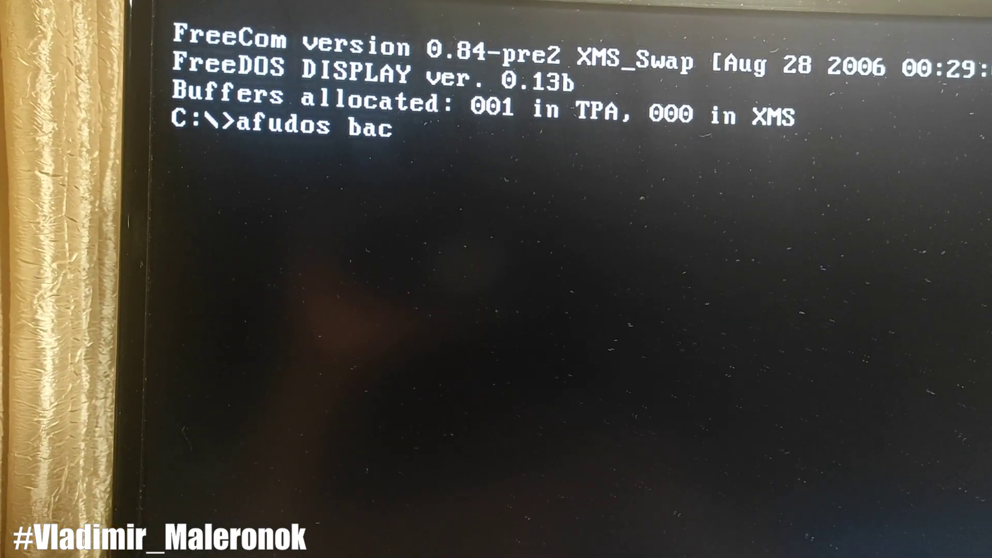
{"action": "type", "text": "k.rom "}
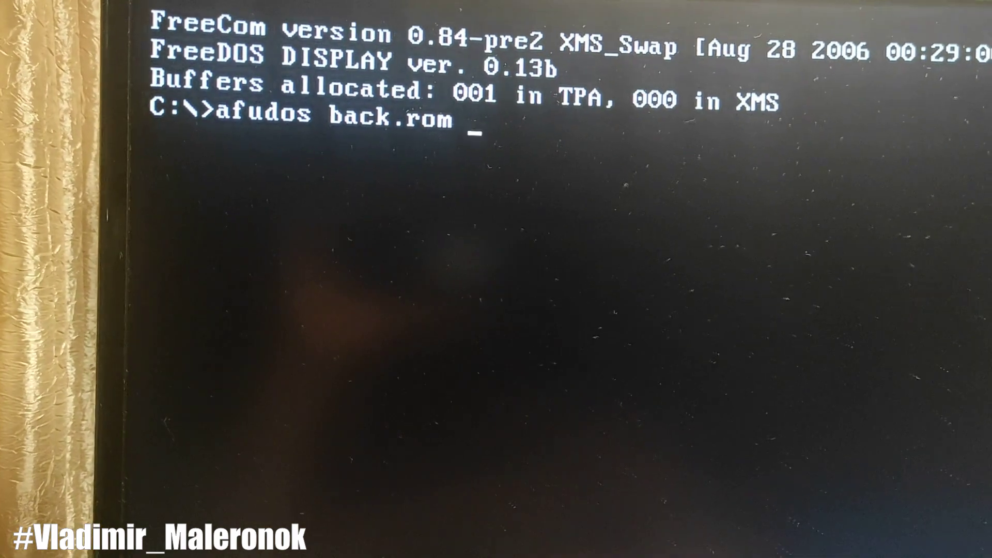
{"action": "type", "text": "/o"}
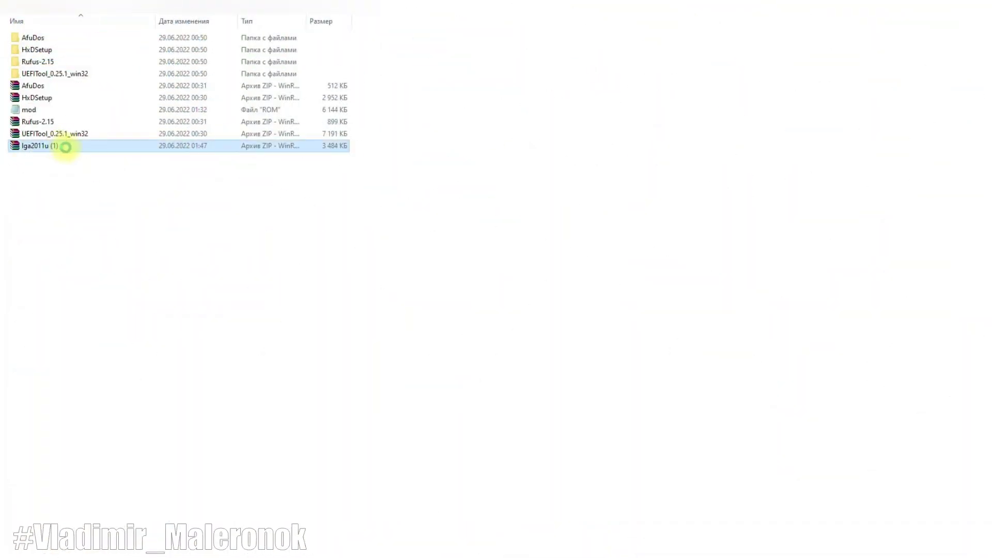
- In Windows File Explorer, extract the lga2011u (1) archive into its own folder and select the ROM file inside it
{"action": "right_click", "coordinate": [68, 148]}
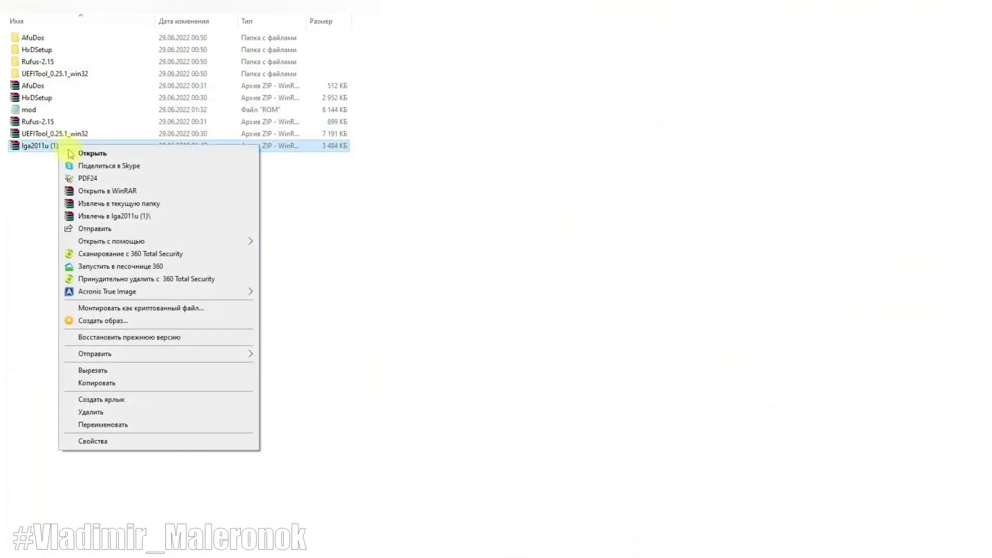
{"action": "left_click", "coordinate": [119, 217]}
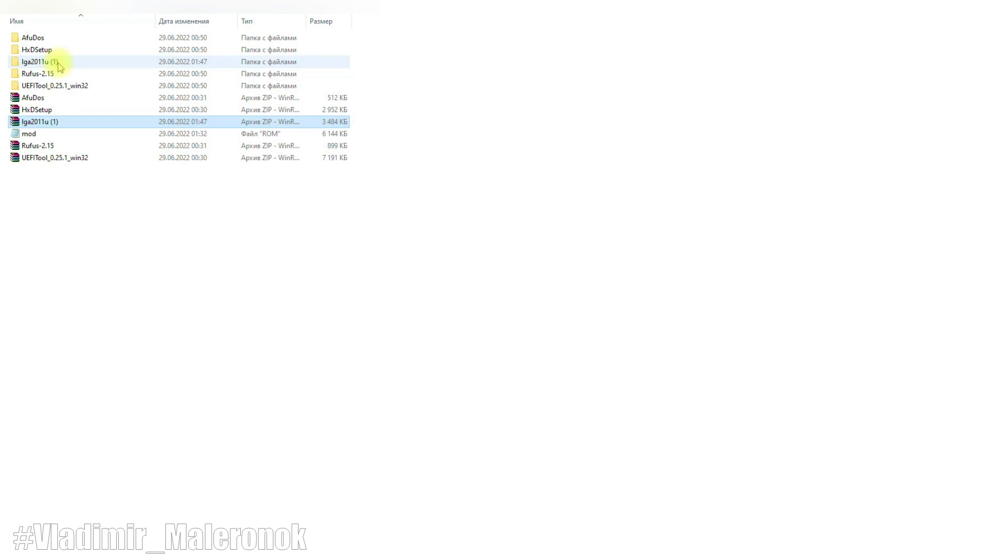
{"action": "double_click", "coordinate": [58, 64]}
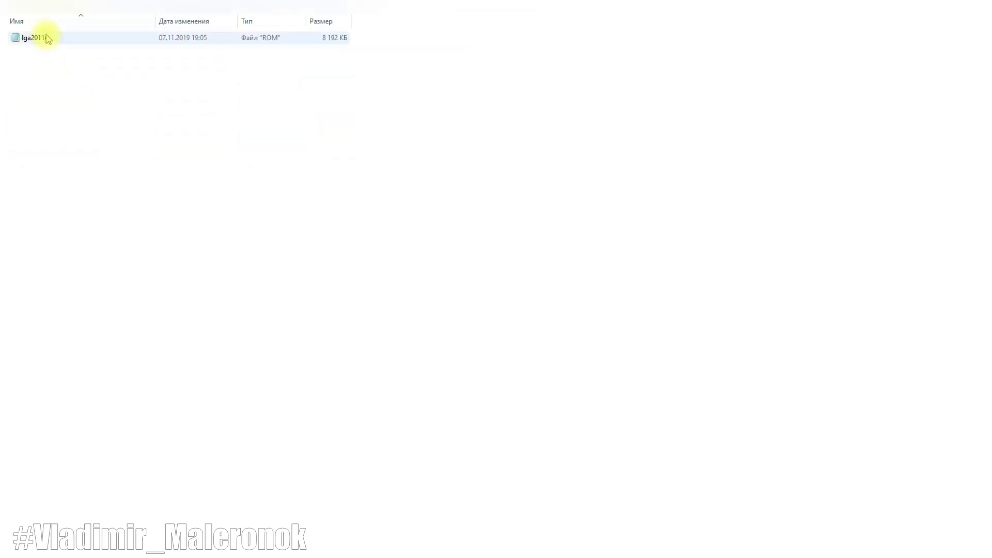
{"action": "left_click", "coordinate": [48, 39]}
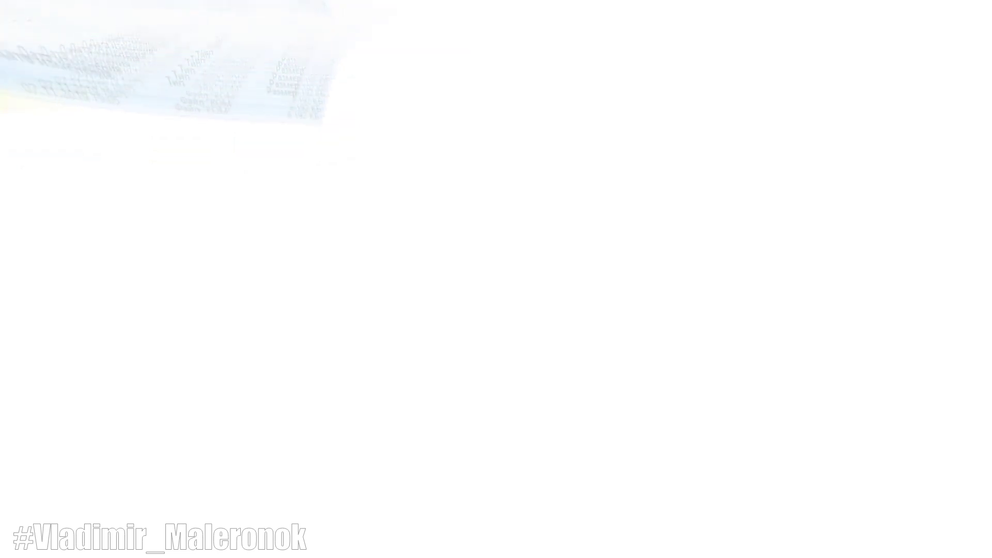